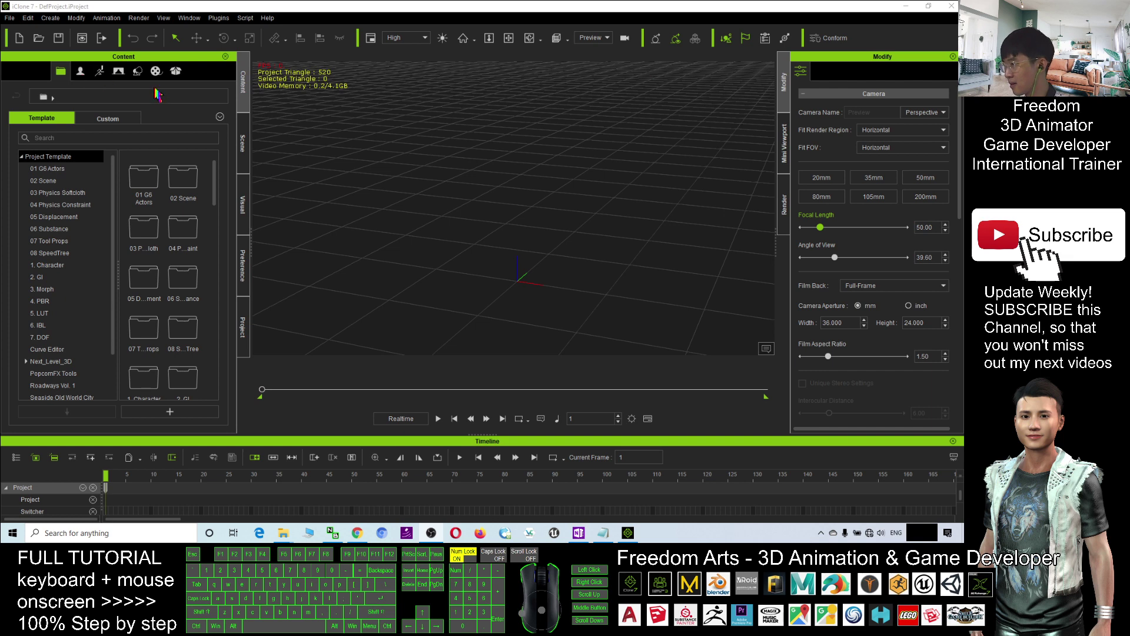
Step: Drag Heidi from the Avatar library's 01_G6 Character folder into the viewport
{"action": "left_click", "coordinate": [81, 71]}
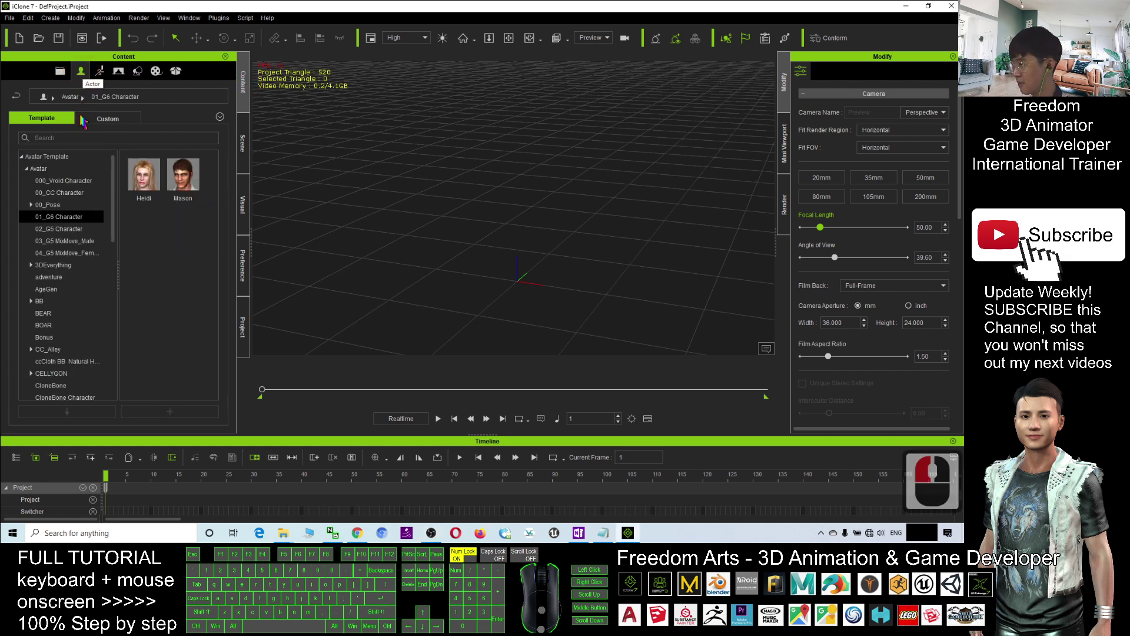
{"action": "double_click", "coordinate": [50, 211]}
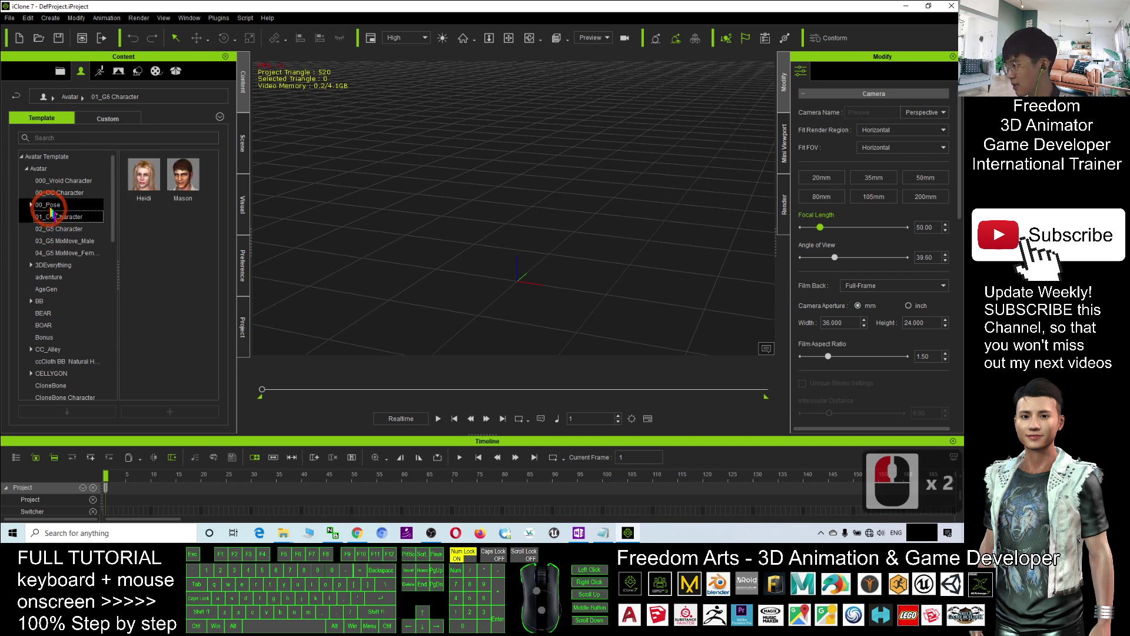
{"action": "left_click", "coordinate": [51, 205]}
{"action": "left_click", "coordinate": [61, 219]}
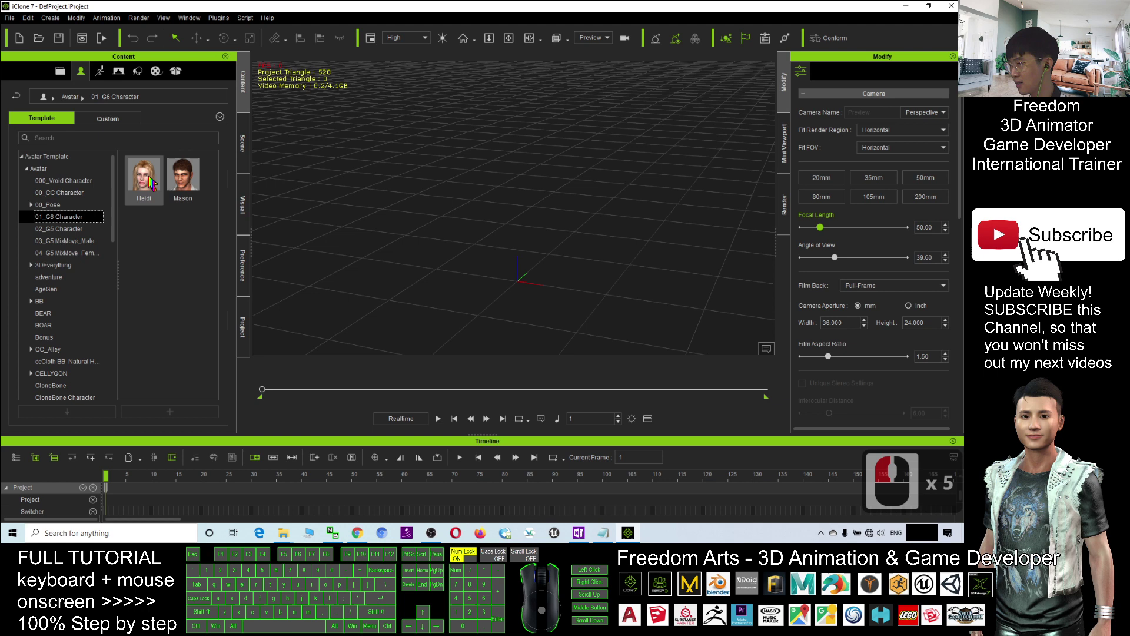
{"action": "left_click_drag", "start_coordinate": [142, 187], "coordinate": [585, 253]}
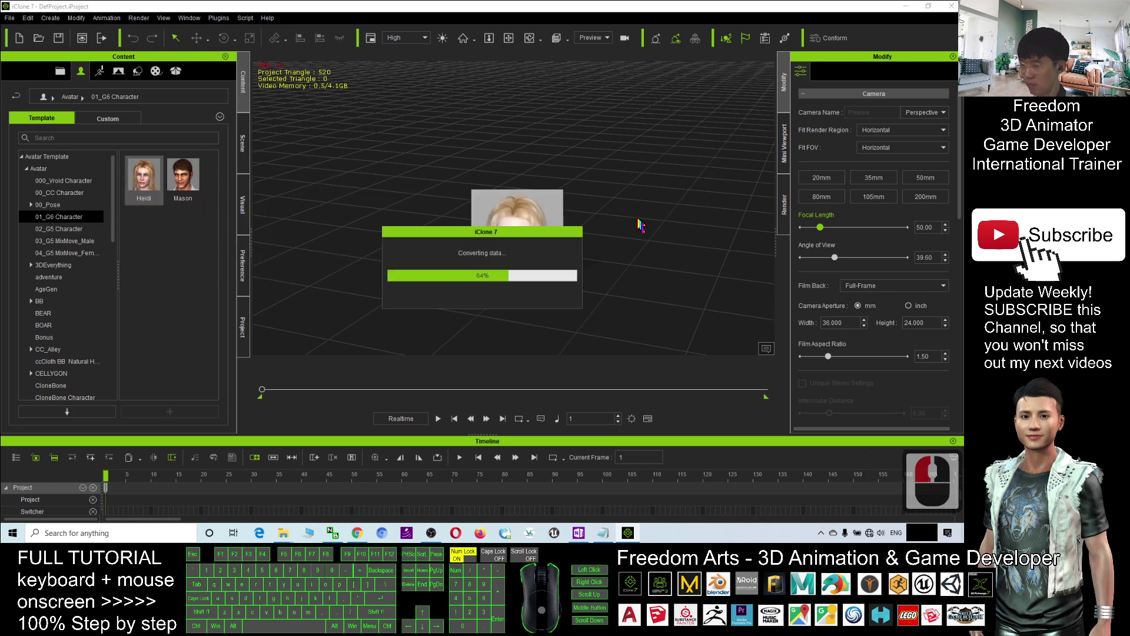
{"action": "scroll", "coordinate": [563, 165], "scroll_direction": "up", "scroll_amount": 2}
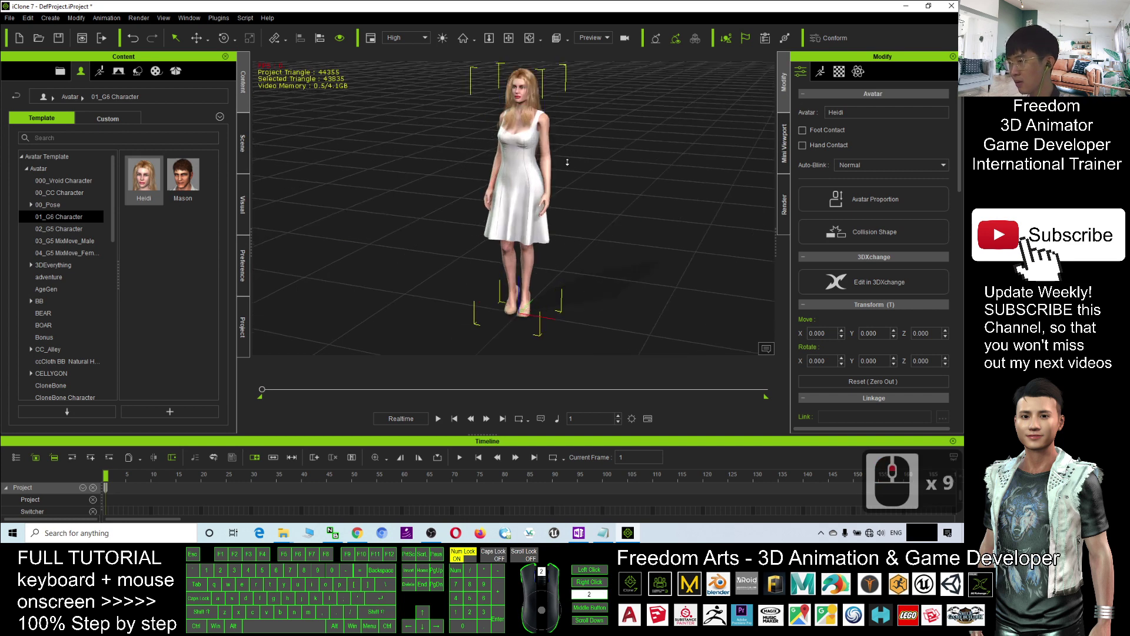
{"action": "scroll", "coordinate": [548, 142], "scroll_direction": "up", "scroll_amount": 3}
{"action": "scroll", "coordinate": [520, 104], "scroll_direction": "up", "scroll_amount": 2}
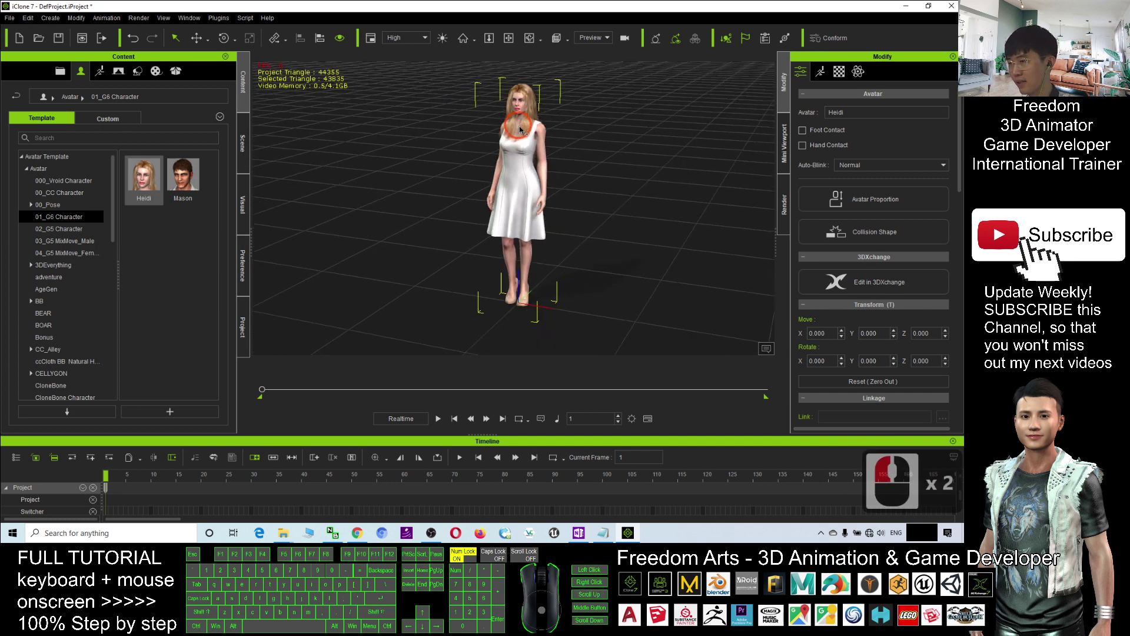
Step: Select Heidi and her Long Hair in the viewport, then hide the Timeline panel
{"action": "left_click", "coordinate": [539, 140]}
{"action": "left_click", "coordinate": [544, 140]}
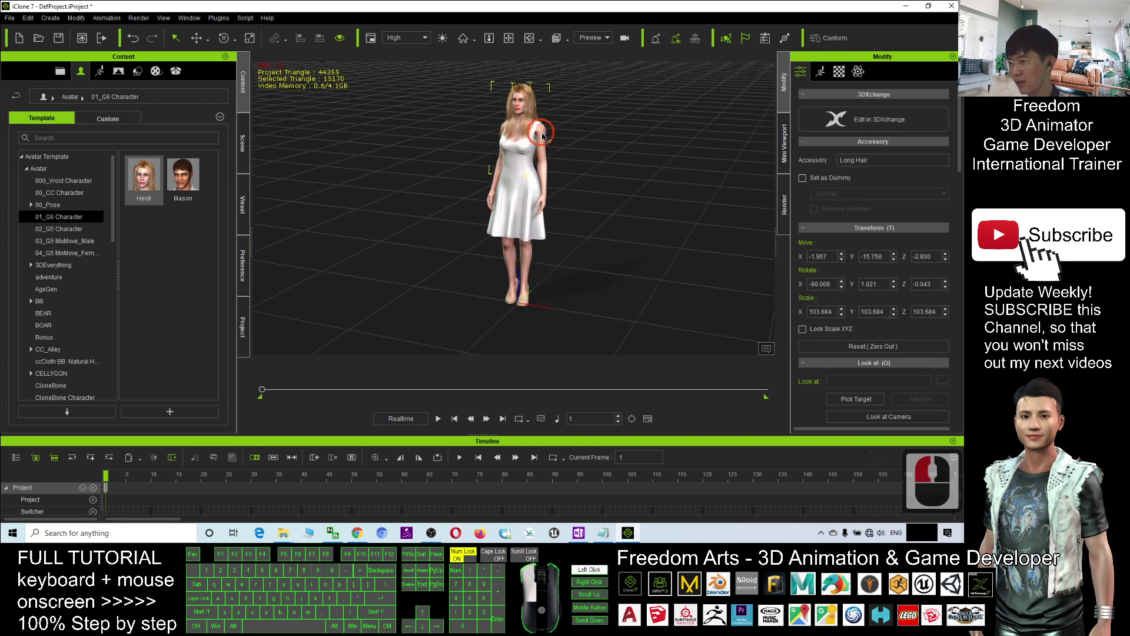
{"action": "left_click", "coordinate": [537, 109]}
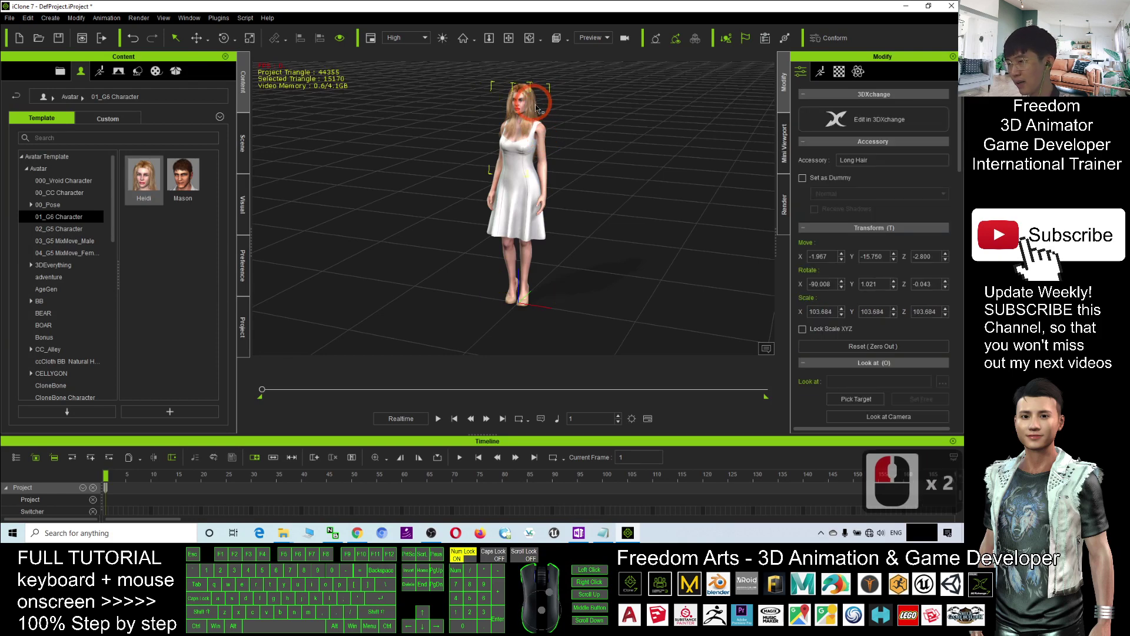
{"action": "left_click", "coordinate": [539, 109]}
{"action": "left_click", "coordinate": [559, 133]}
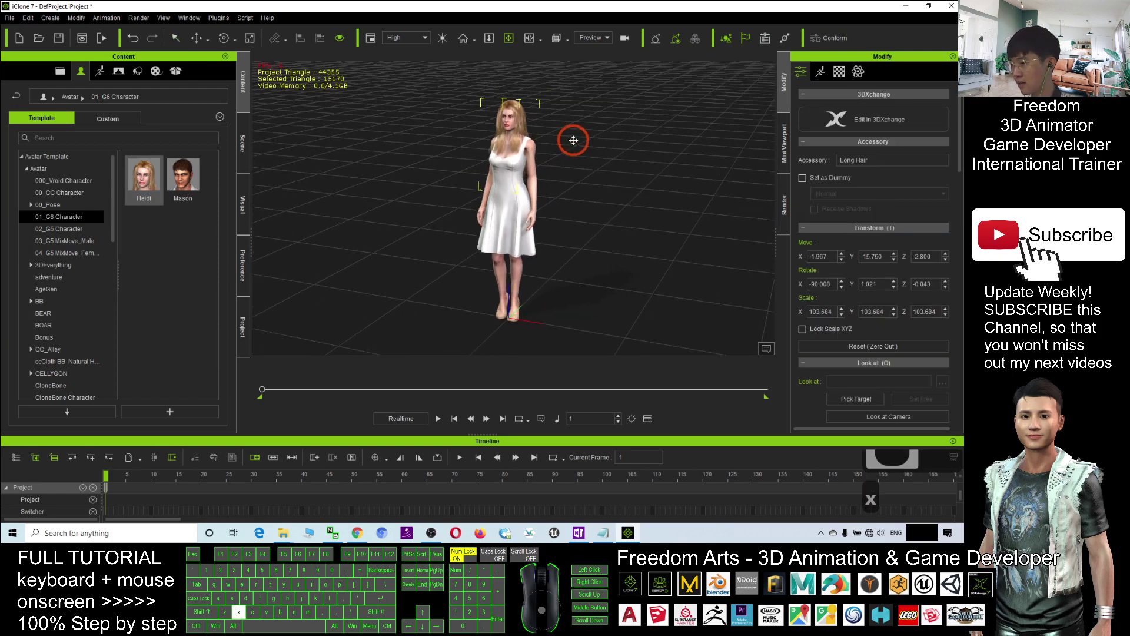
{"action": "left_click", "coordinate": [648, 418]}
{"action": "scroll", "coordinate": [566, 274], "scroll_direction": "up", "scroll_amount": 4}
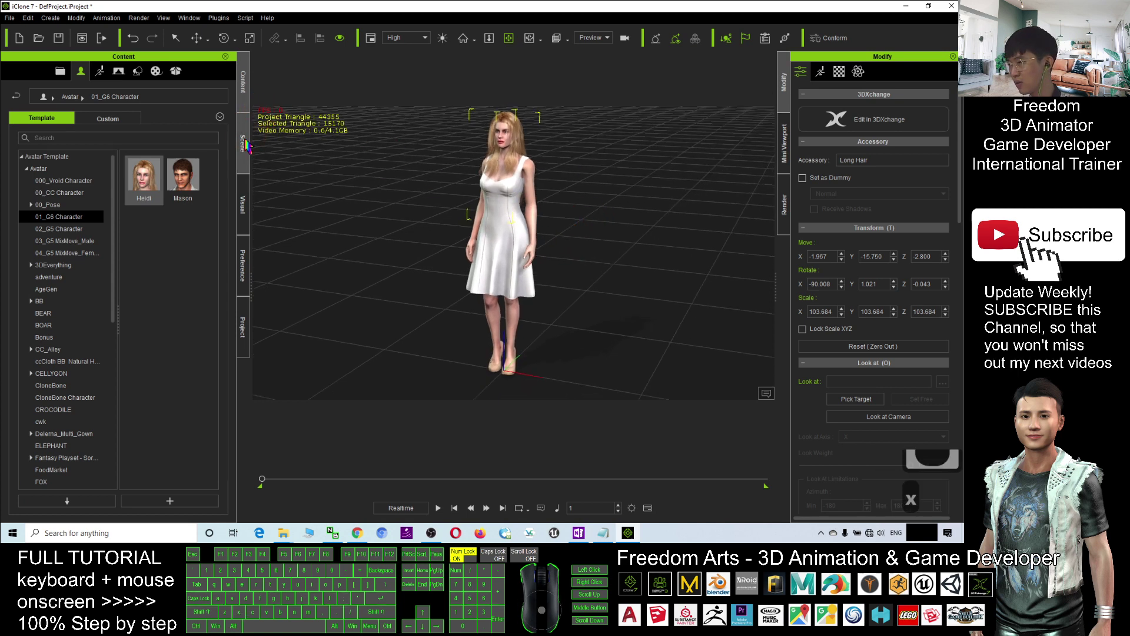
Step: Show the Scene Avatar list with a wider Name column and select Heidi
{"action": "left_click", "coordinate": [243, 142]}
{"action": "left_click", "coordinate": [65, 104]}
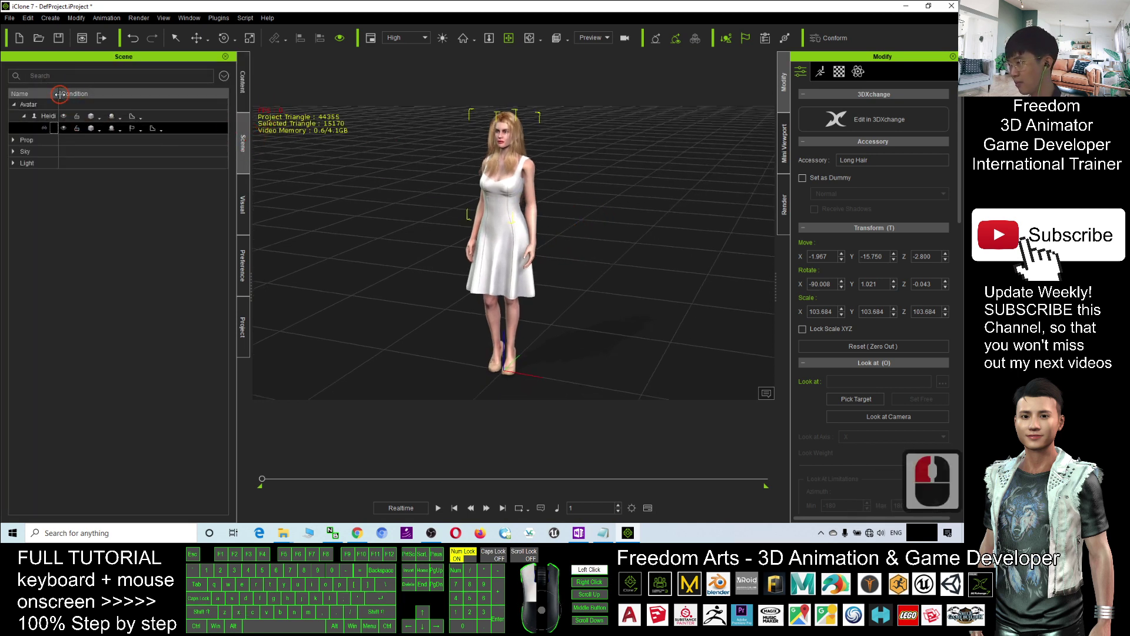
{"action": "left_click_drag", "start_coordinate": [60, 94], "coordinate": [105, 94]}
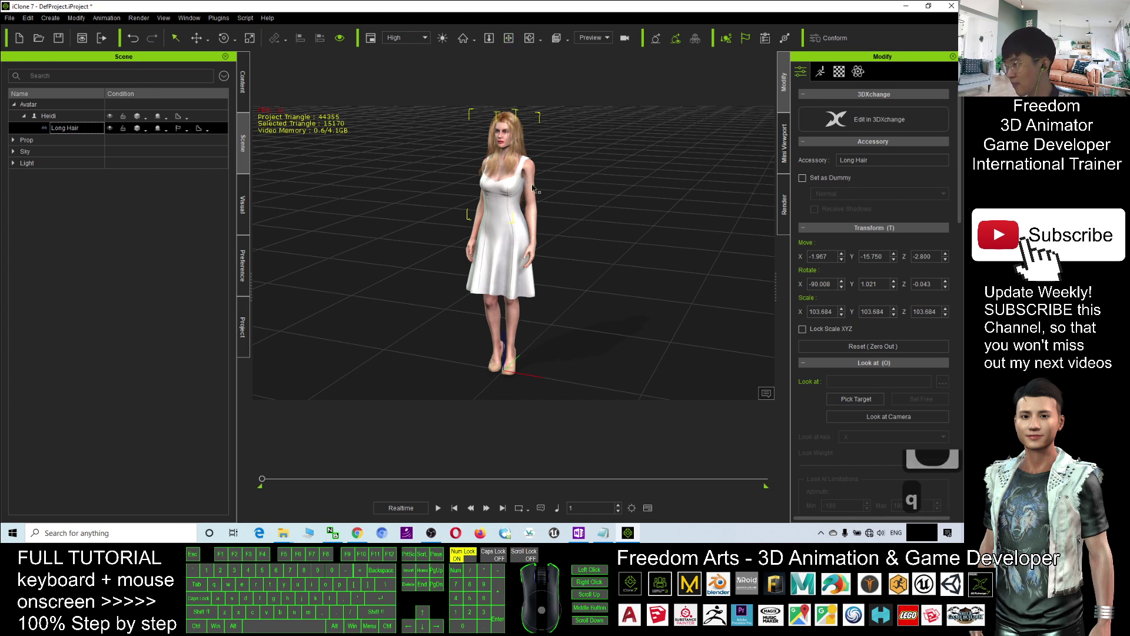
{"action": "double_click", "coordinate": [524, 144]}
{"action": "double_click", "coordinate": [525, 144]}
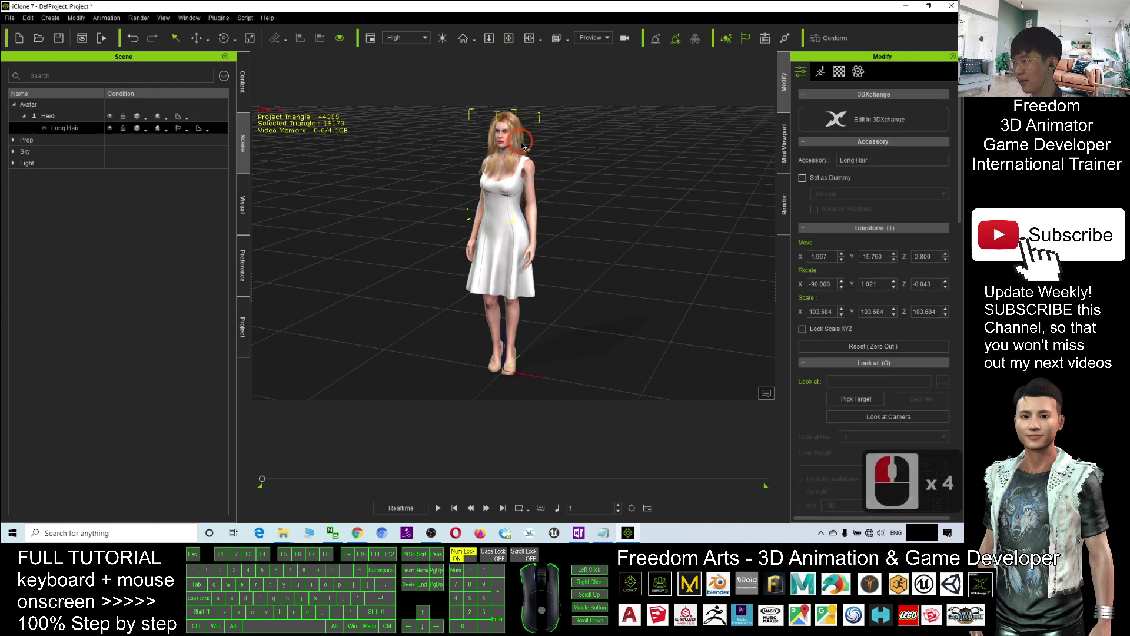
{"action": "left_click", "coordinate": [48, 117]}
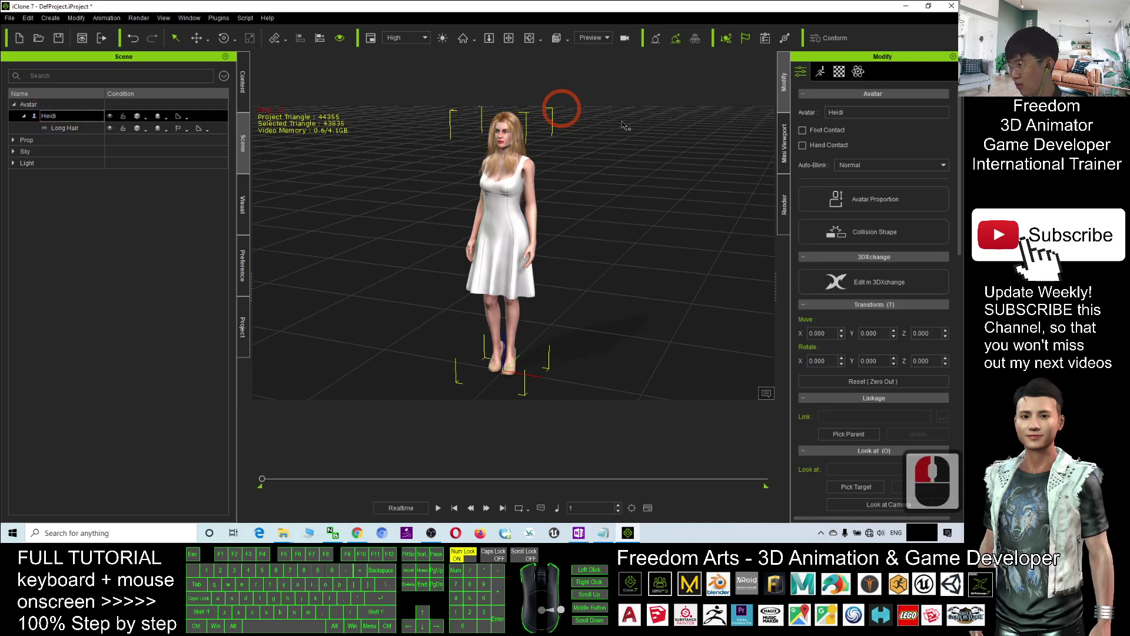
{"action": "scroll", "coordinate": [543, 298], "scroll_direction": "up", "scroll_amount": 3}
Step: Bring up Heidi's Modify > Motion editing options
{"action": "left_click_drag", "start_coordinate": [530, 291], "coordinate": [541, 285]}
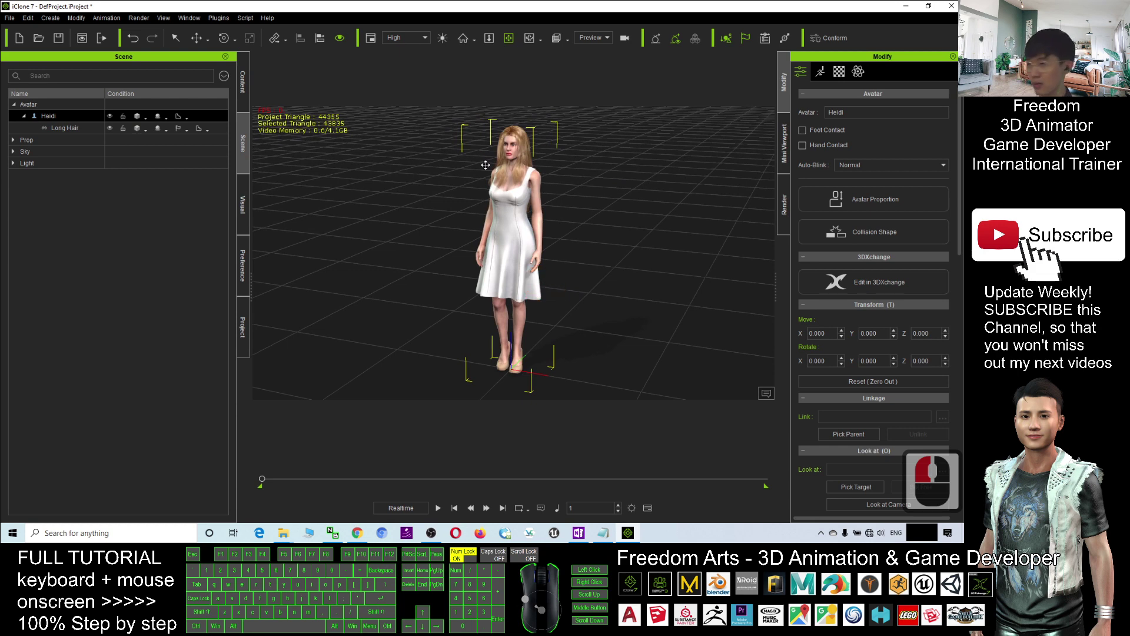
{"action": "left_click", "coordinate": [821, 75]}
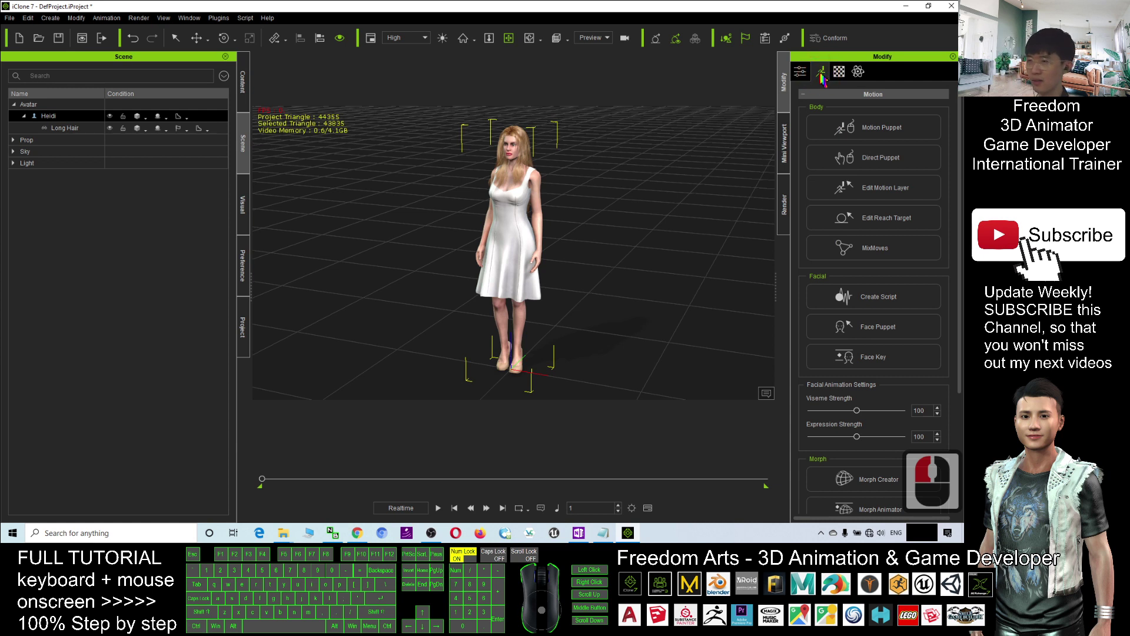
{"action": "left_click", "coordinate": [822, 77]}
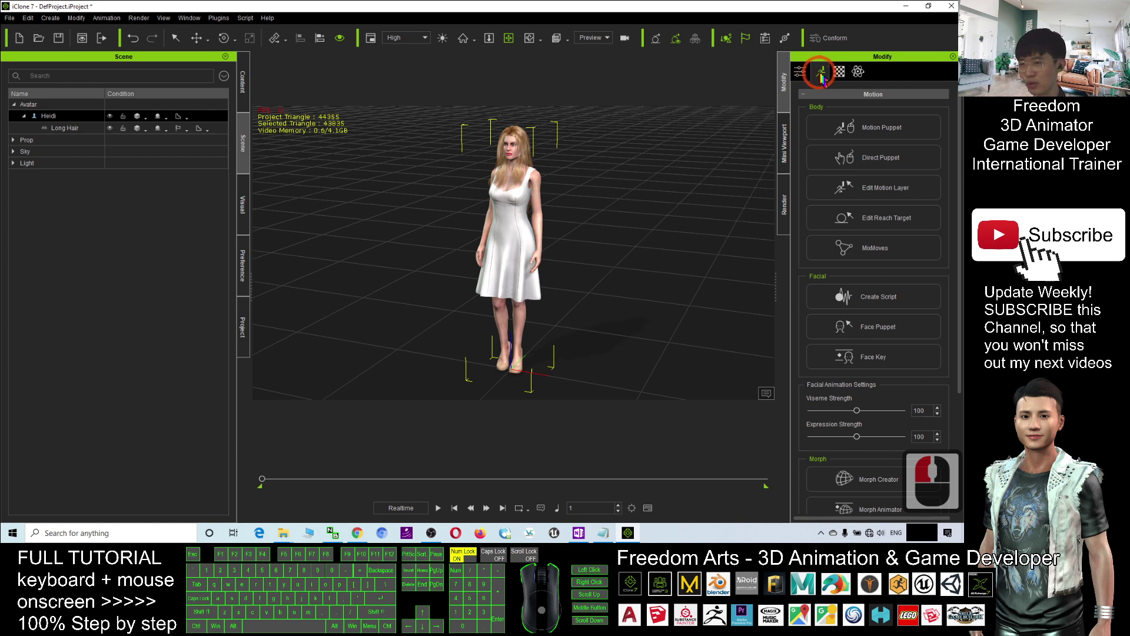
Step: Start Edit Motion Layer in FK Mode and pick Heidi's head bone
{"action": "left_click", "coordinate": [883, 193]}
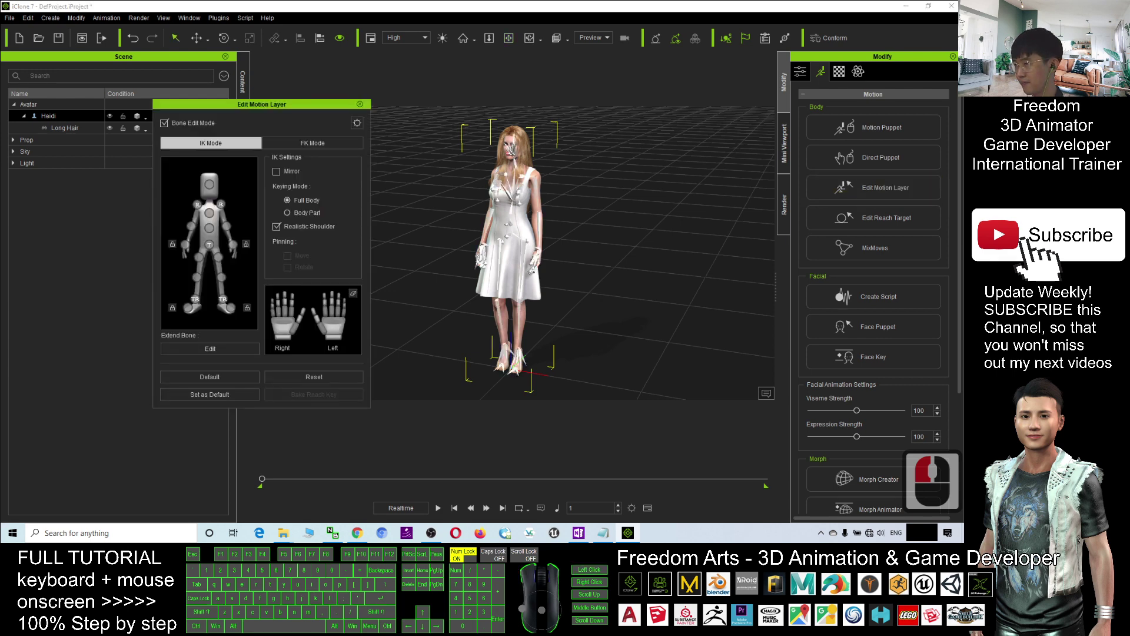
{"action": "scroll", "coordinate": [581, 143], "scroll_direction": "up", "scroll_amount": 3}
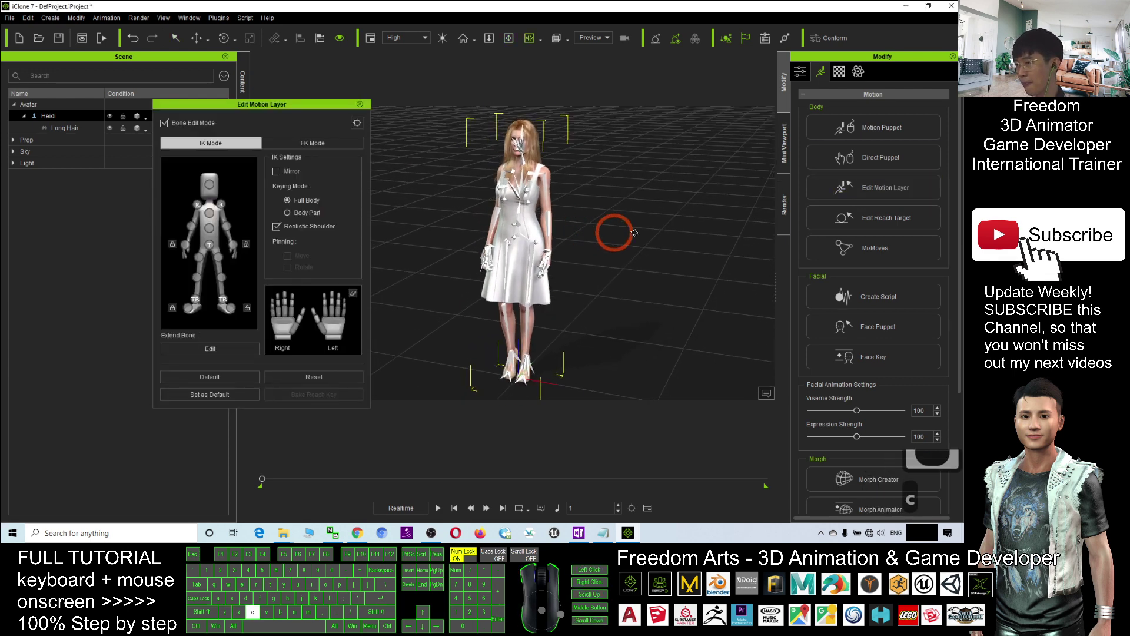
{"action": "scroll", "coordinate": [632, 232], "scroll_direction": "down", "scroll_amount": 3}
{"action": "left_click", "coordinate": [313, 144]}
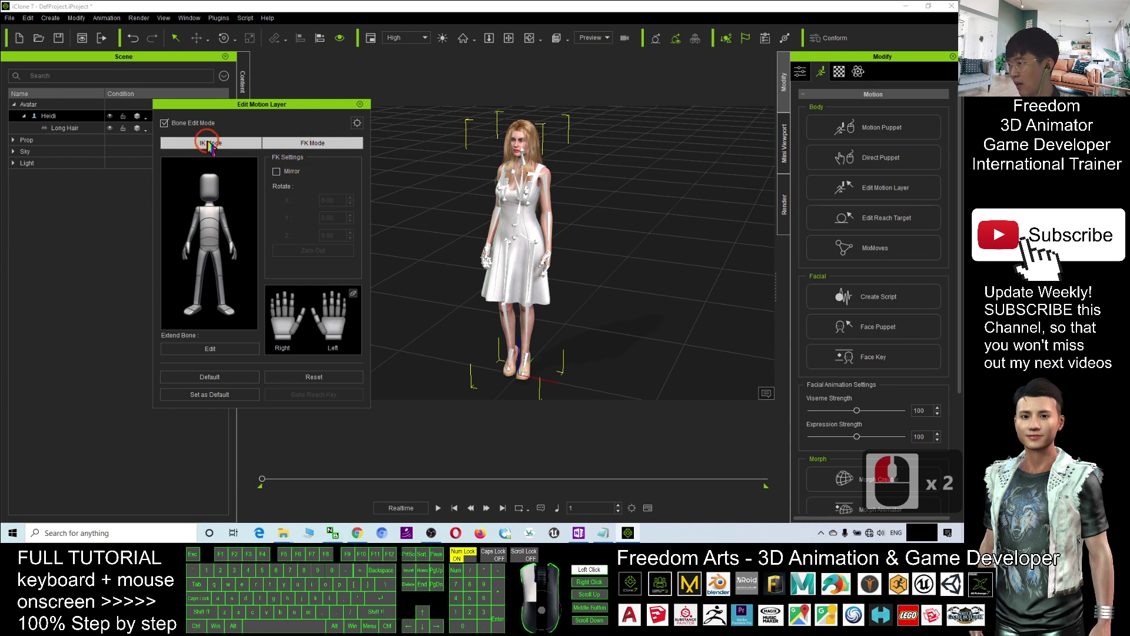
{"action": "left_click", "coordinate": [209, 146]}
{"action": "left_click", "coordinate": [313, 143]}
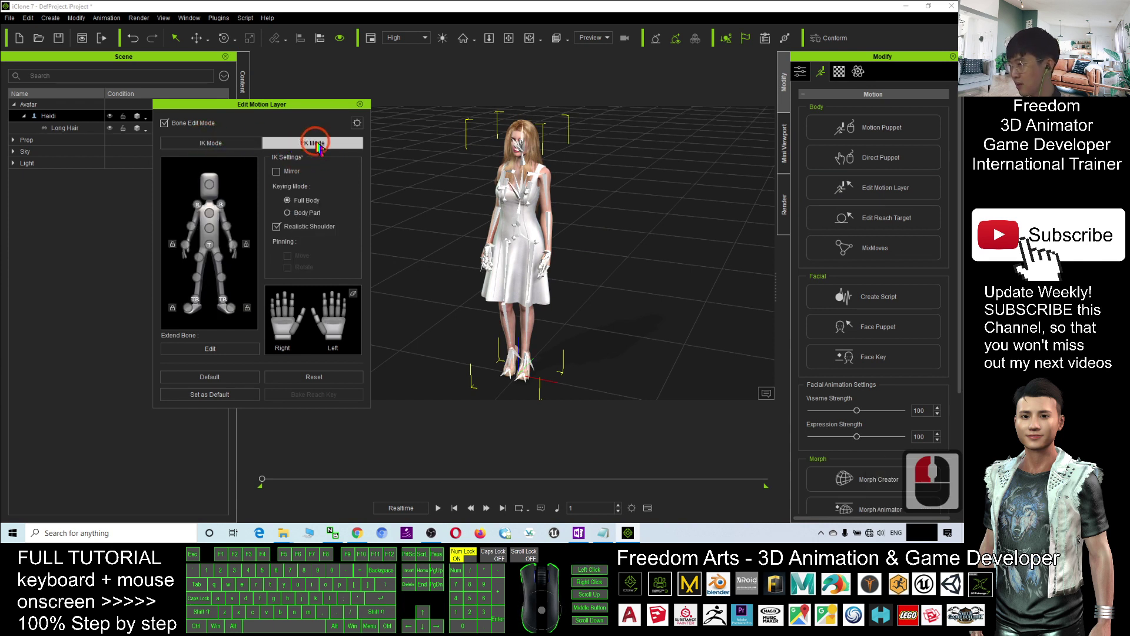
{"action": "left_click", "coordinate": [208, 185]}
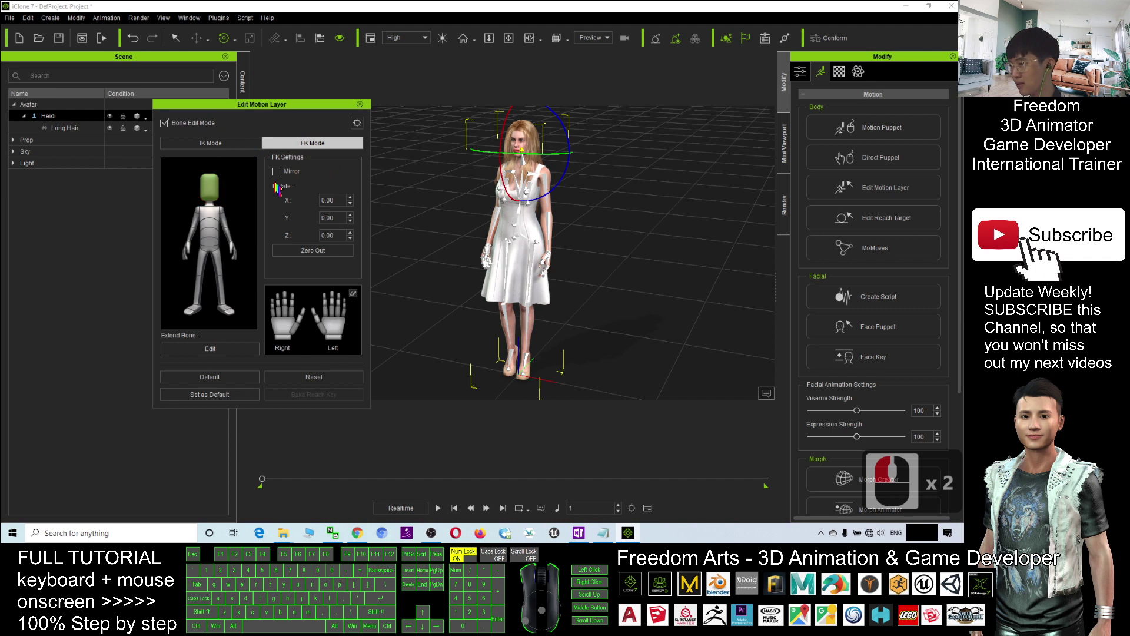
{"action": "left_click", "coordinate": [311, 144]}
{"action": "left_click", "coordinate": [311, 146]}
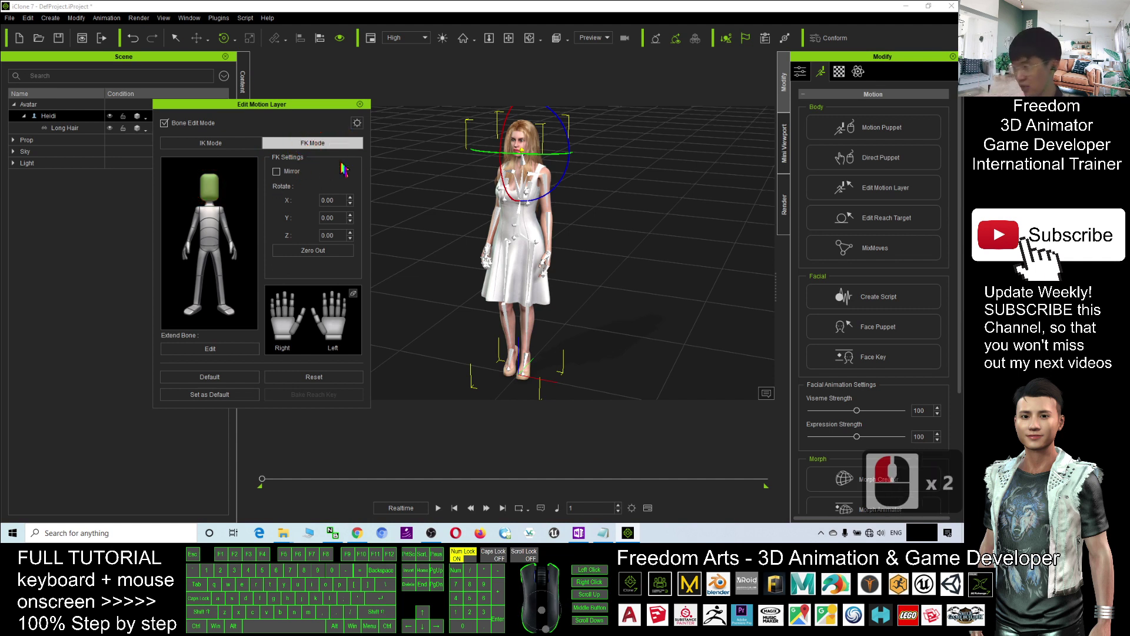
Step: Rotate Heidi's head bone to one side with the FK rotation gizmo
{"action": "left_click_drag", "start_coordinate": [498, 130], "coordinate": [503, 114]}
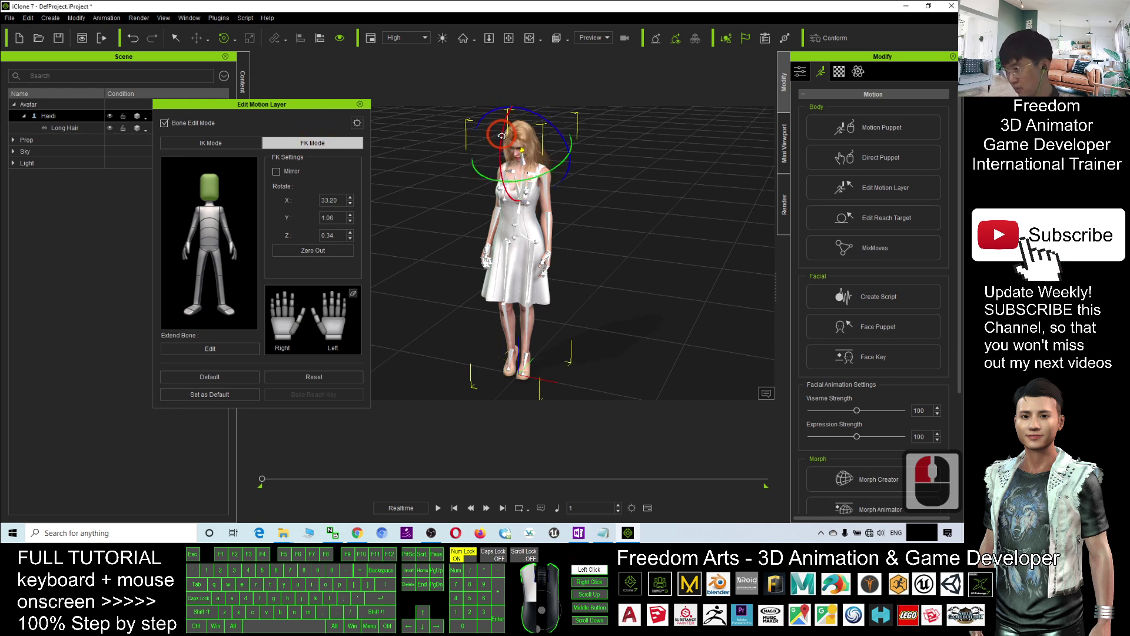
{"action": "scroll", "coordinate": [588, 168], "scroll_direction": "up", "scroll_amount": 2}
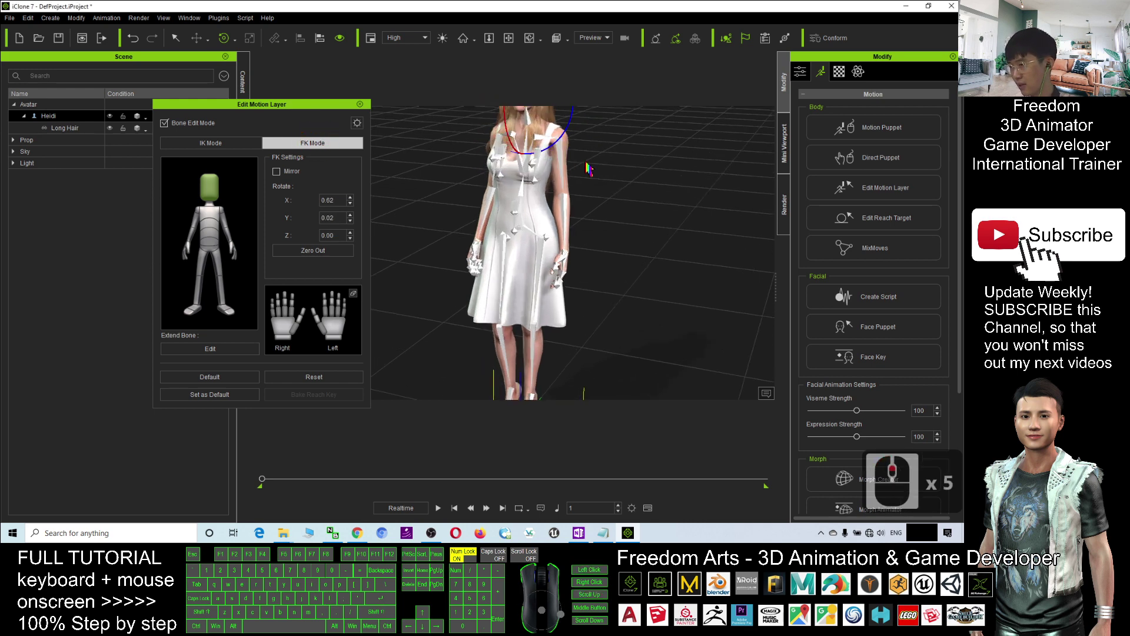
{"action": "scroll", "coordinate": [586, 245], "scroll_direction": "up", "scroll_amount": 2}
{"action": "left_click", "coordinate": [209, 181]}
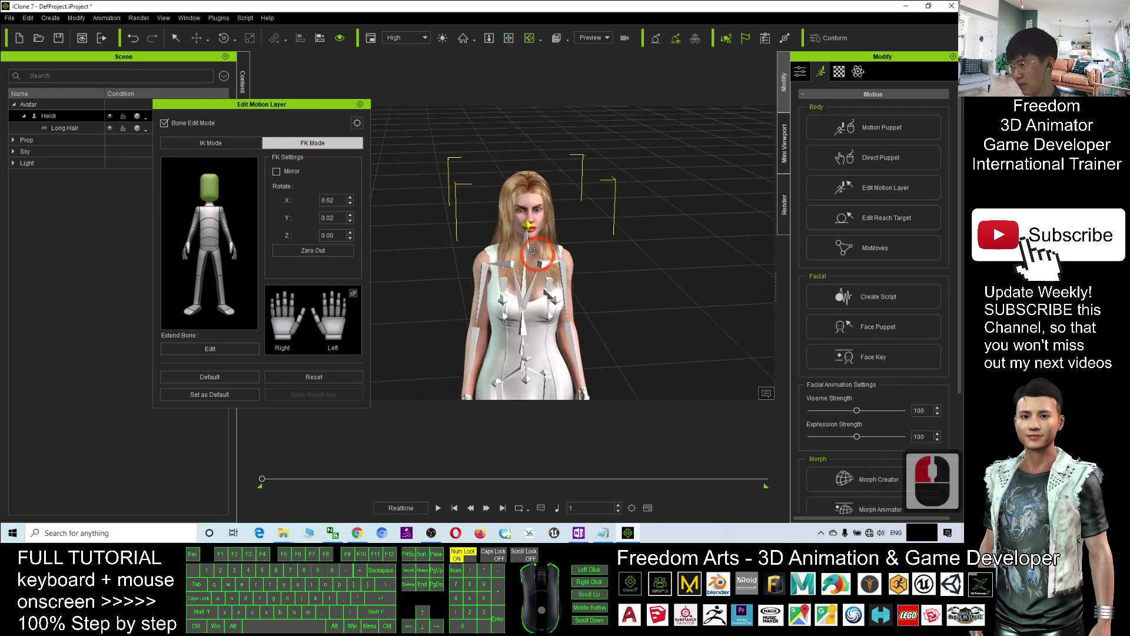
{"action": "left_click", "coordinate": [209, 185]}
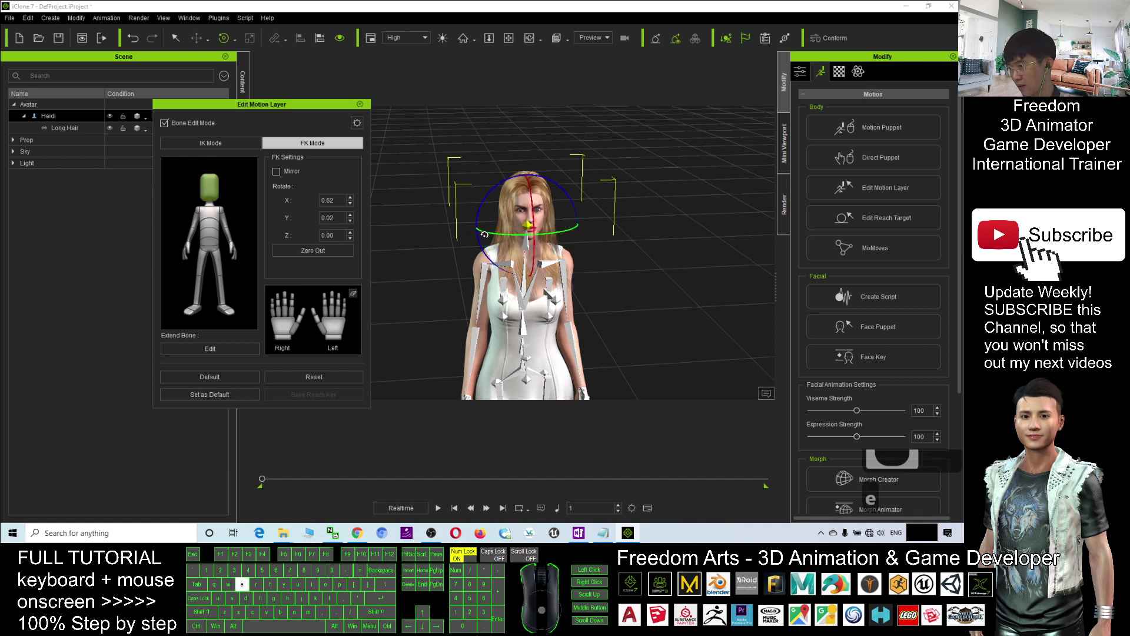
{"action": "key", "text": "e"}
{"action": "key", "text": "r"}
{"action": "key", "text": "w"}
{"action": "left_click_drag", "start_coordinate": [499, 235], "coordinate": [478, 231]}
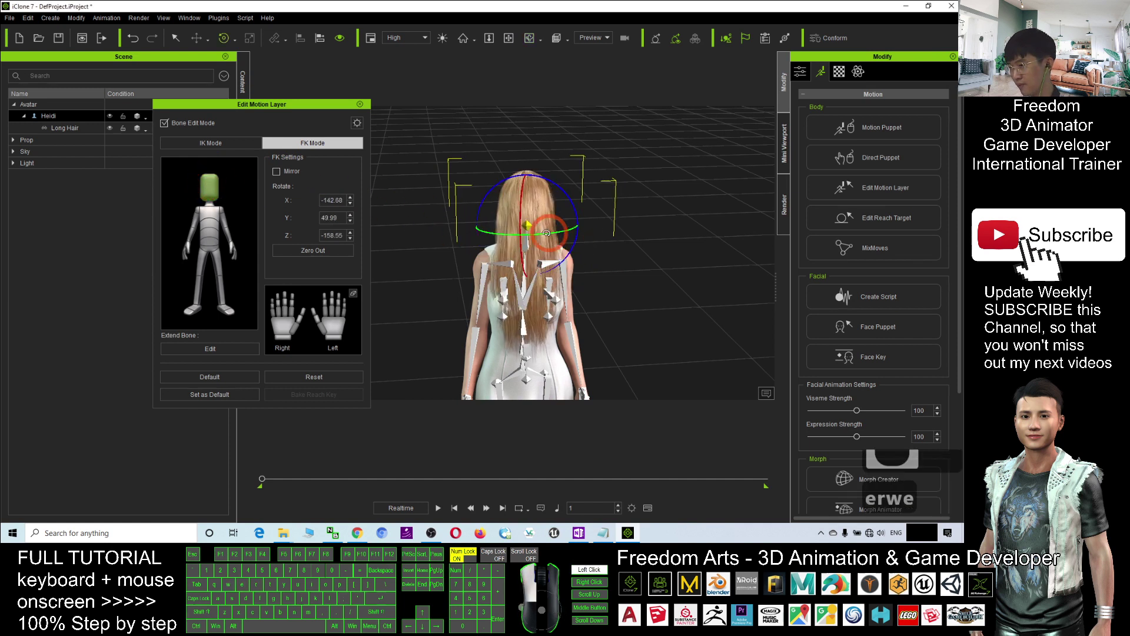
{"action": "scroll", "coordinate": [478, 230], "scroll_direction": "down", "scroll_amount": 3}
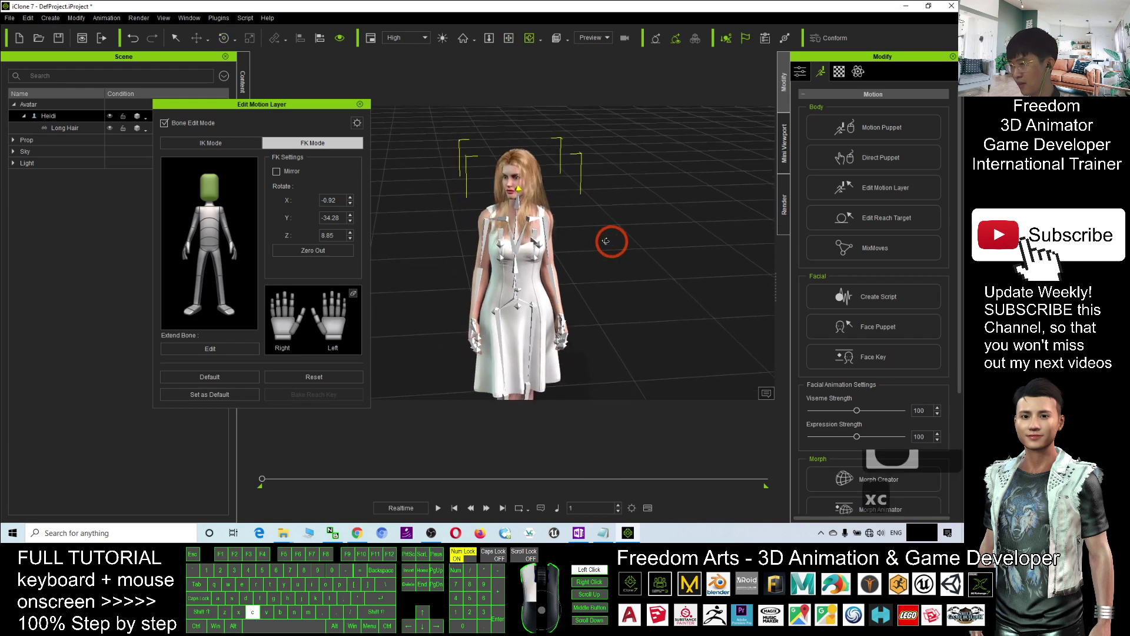
{"action": "right_click_drag", "start_coordinate": [606, 239], "coordinate": [546, 233]}
Step: Tilt Heidi's chest slightly and bend her left forearm forward
{"action": "double_click", "coordinate": [547, 232]}
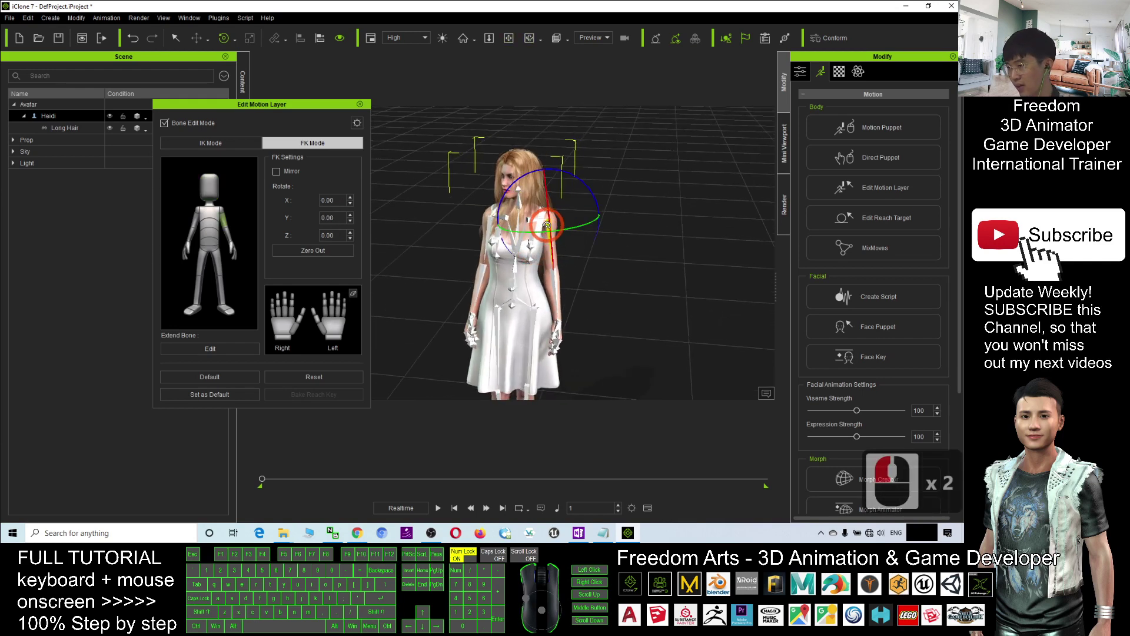
{"action": "left_click_drag", "start_coordinate": [581, 183], "coordinate": [572, 180]}
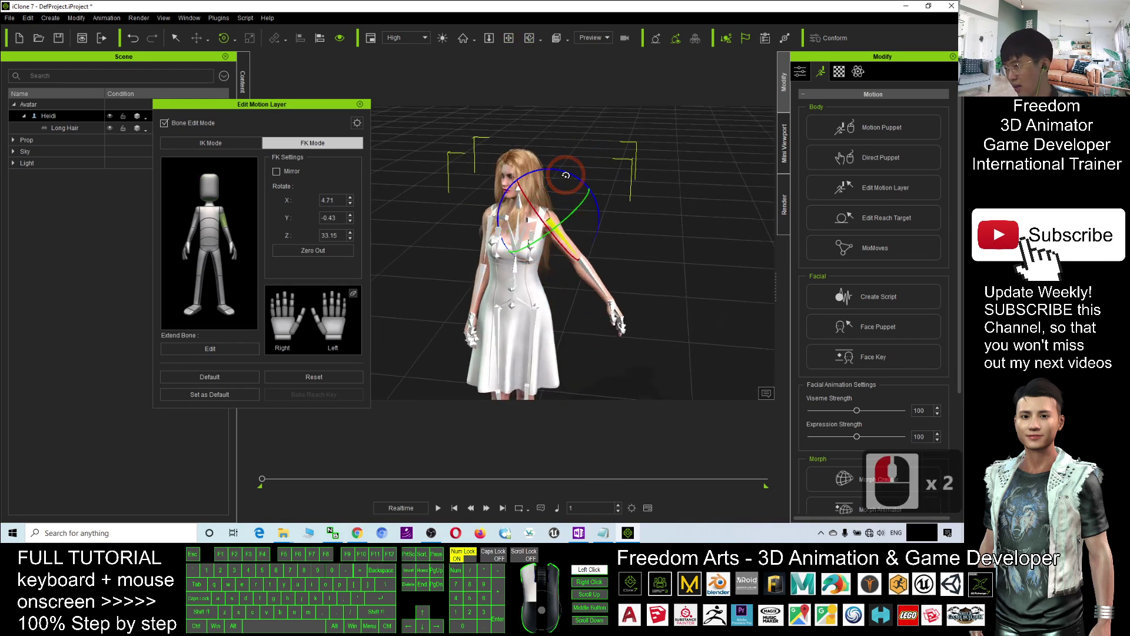
{"action": "left_click", "coordinate": [228, 223]}
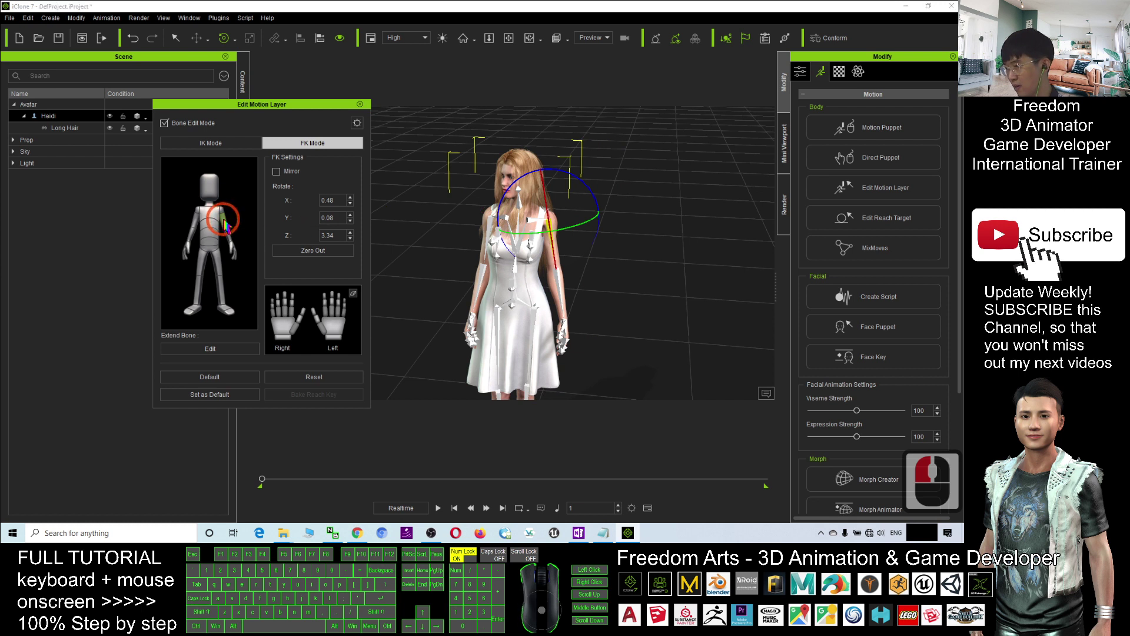
{"action": "left_click", "coordinate": [231, 237]}
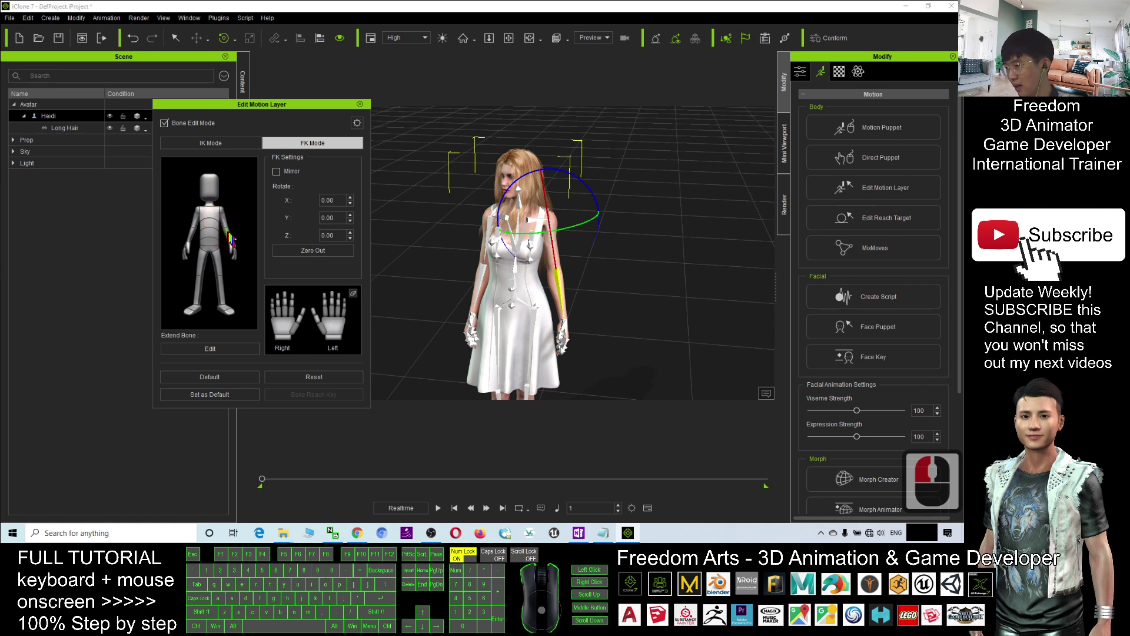
{"action": "scroll", "coordinate": [210, 225], "scroll_direction": "down", "scroll_amount": 5}
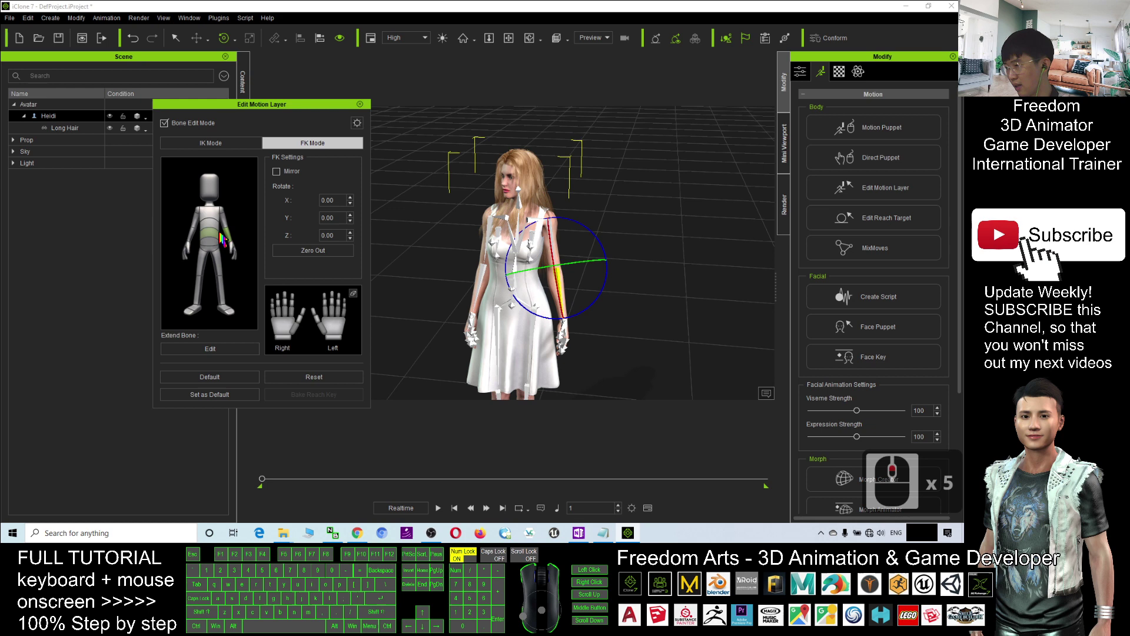
{"action": "left_click_drag", "start_coordinate": [558, 274], "coordinate": [671, 243]}
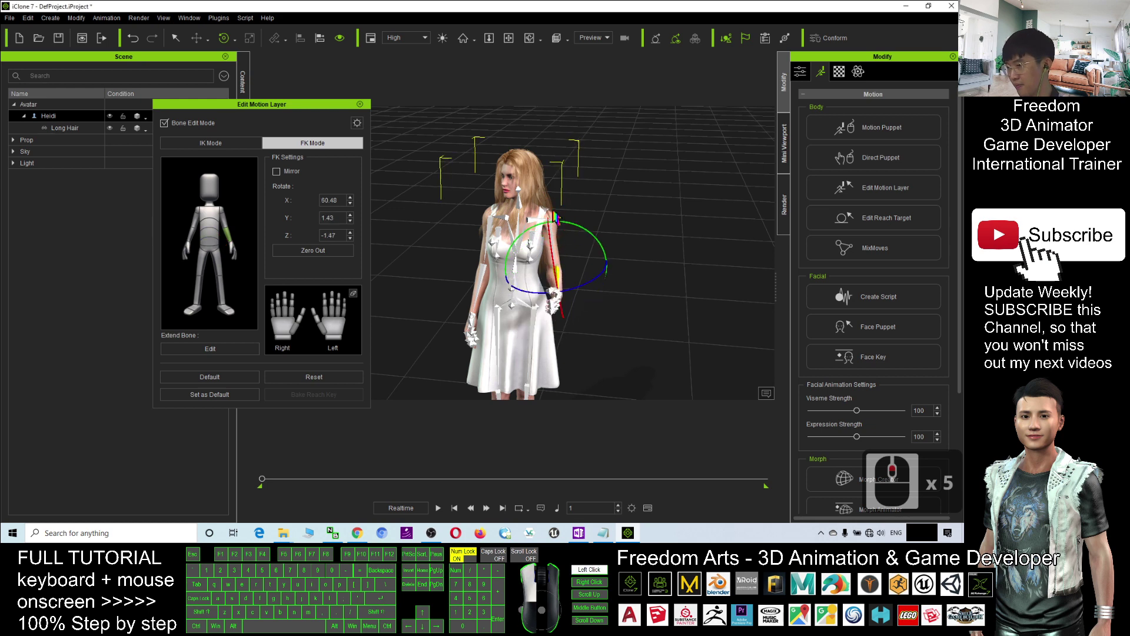
{"action": "scroll", "coordinate": [467, 248], "scroll_direction": "up", "scroll_amount": 9}
Step: Swing Heidi's right upper arm outward from her side
{"action": "right_click_drag", "start_coordinate": [467, 247], "coordinate": [530, 247]}
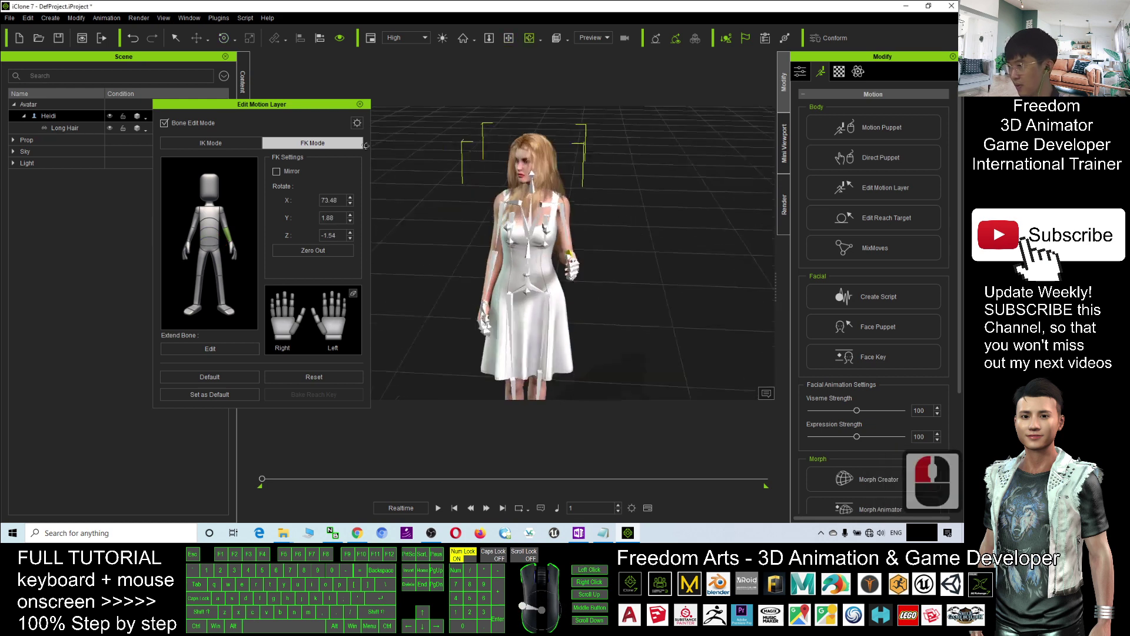
{"action": "left_click_drag", "start_coordinate": [284, 108], "coordinate": [275, 115]}
{"action": "scroll", "coordinate": [552, 210], "scroll_direction": "up", "scroll_amount": 5}
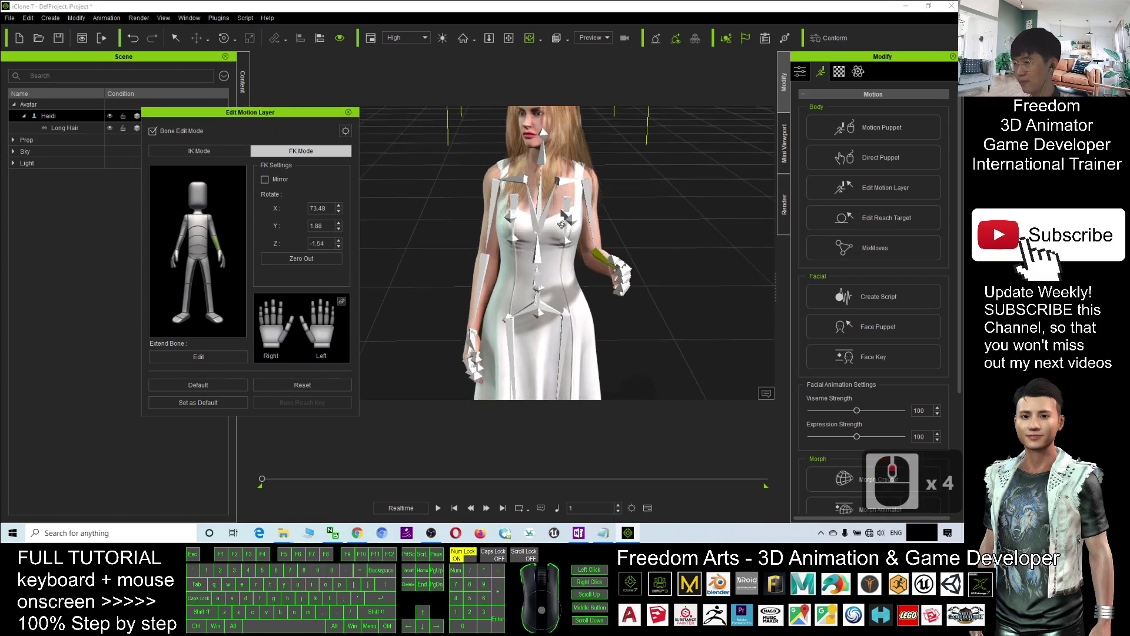
{"action": "scroll", "coordinate": [552, 210], "scroll_direction": "down", "scroll_amount": 6}
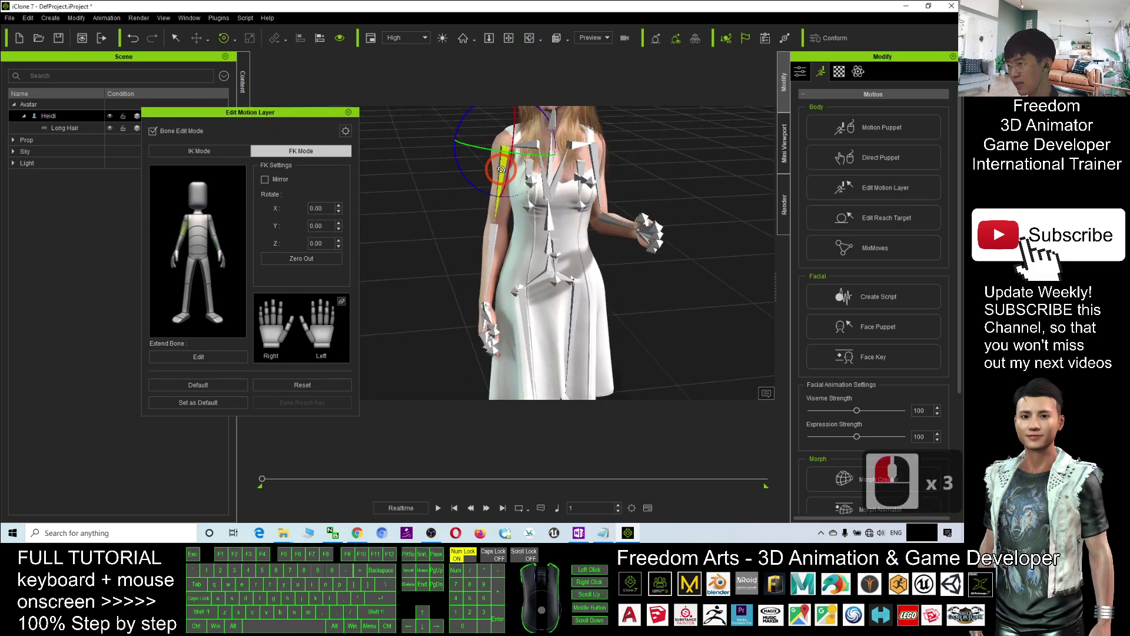
{"action": "left_click", "coordinate": [497, 146]}
{"action": "mouse_move", "coordinate": [471, 156]}
{"action": "left_mouse_down"}
{"action": "mouse_move", "coordinate": [487, 151]}
{"action": "mouse_move", "coordinate": [562, 240]}
{"action": "left_mouse_up"}
{"action": "scroll", "coordinate": [563, 242], "scroll_direction": "up", "scroll_amount": 3}
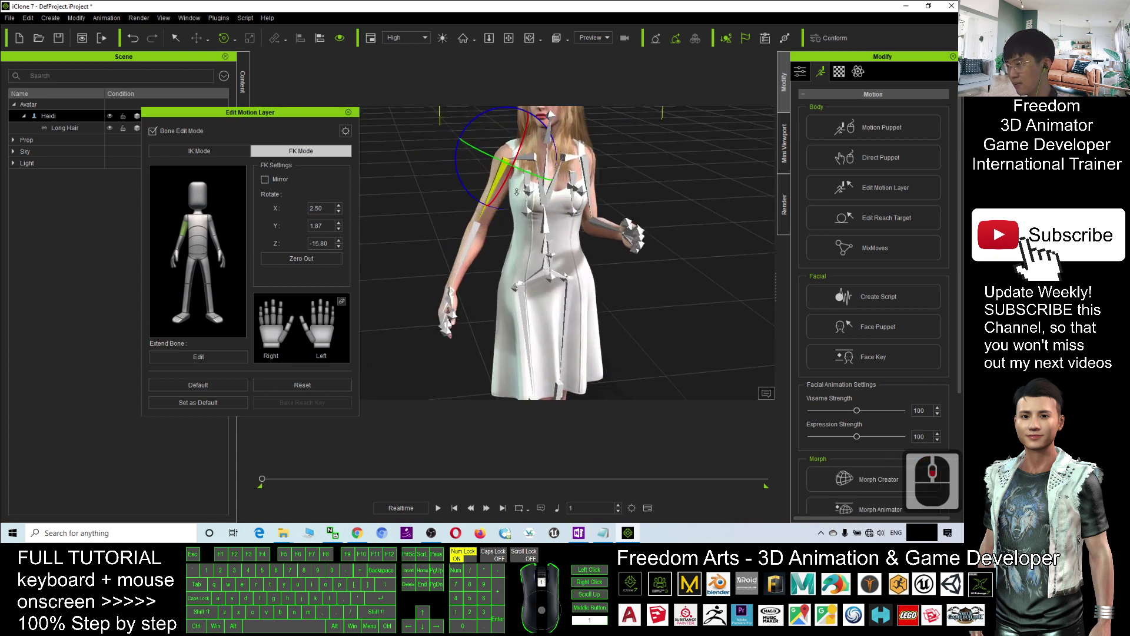
{"action": "scroll", "coordinate": [562, 240], "scroll_direction": "up", "scroll_amount": 1}
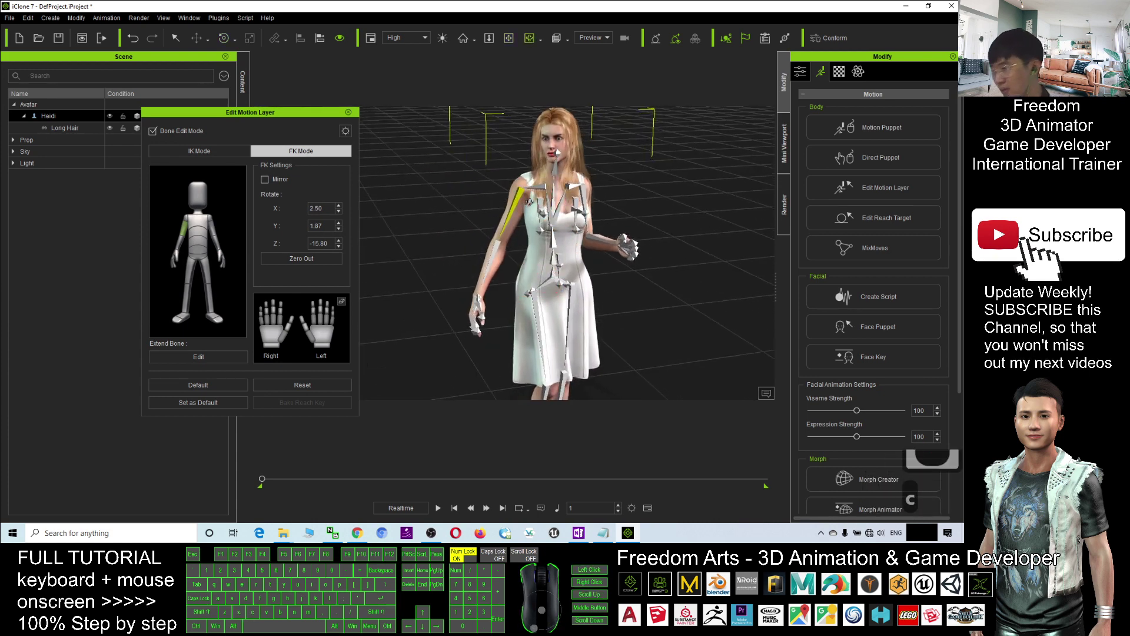
{"action": "scroll", "coordinate": [563, 241], "scroll_direction": "up", "scroll_amount": 3}
{"action": "scroll", "coordinate": [563, 242], "scroll_direction": "down", "scroll_amount": 4}
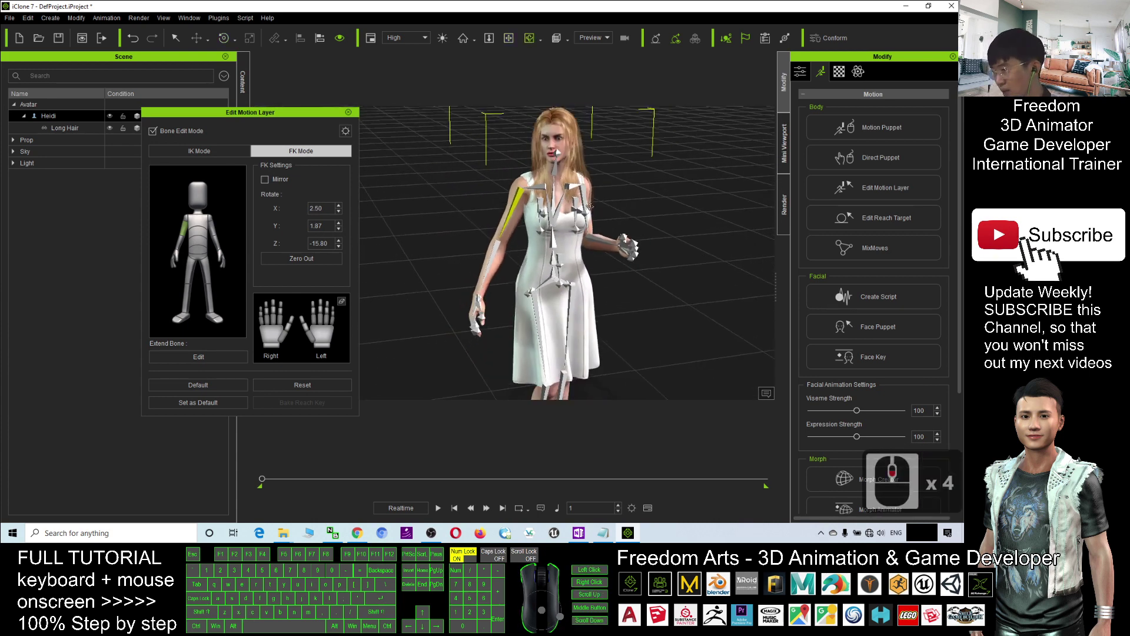
Step: Set Bone Size to 5.0 and apply it to all bones
{"action": "left_click", "coordinate": [345, 130]}
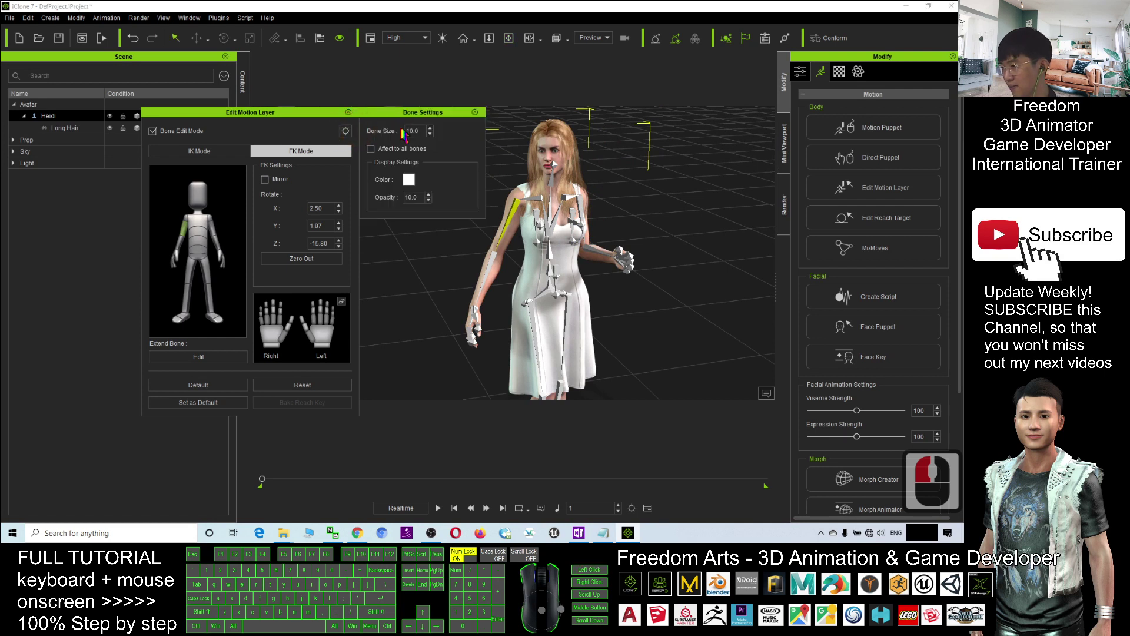
{"action": "left_click", "coordinate": [380, 133]}
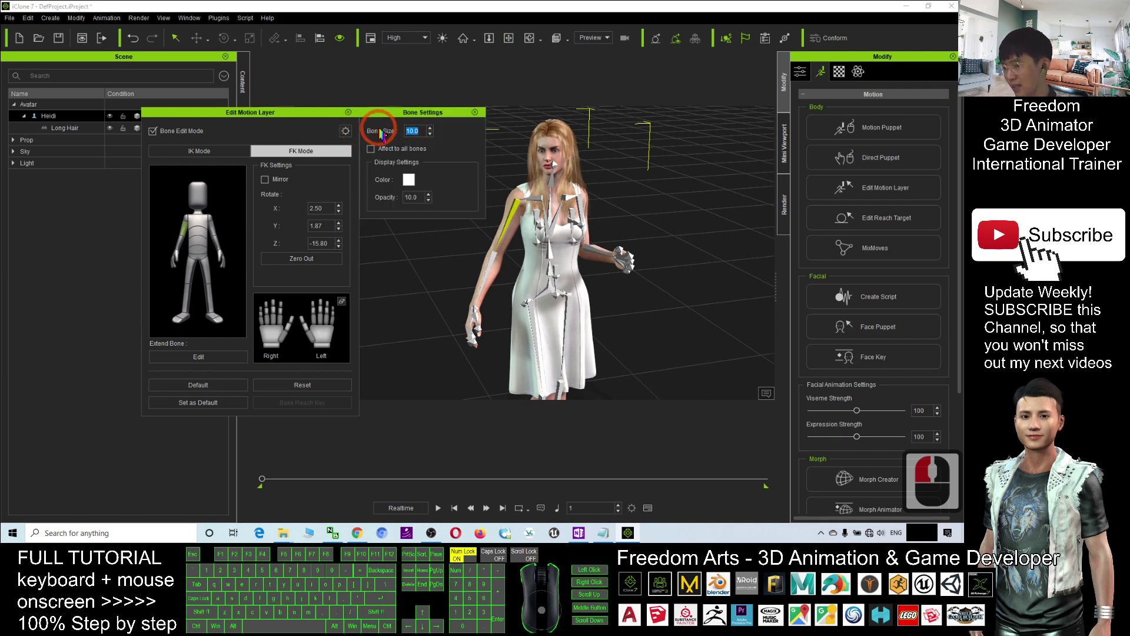
{"action": "type", "text": "5"}
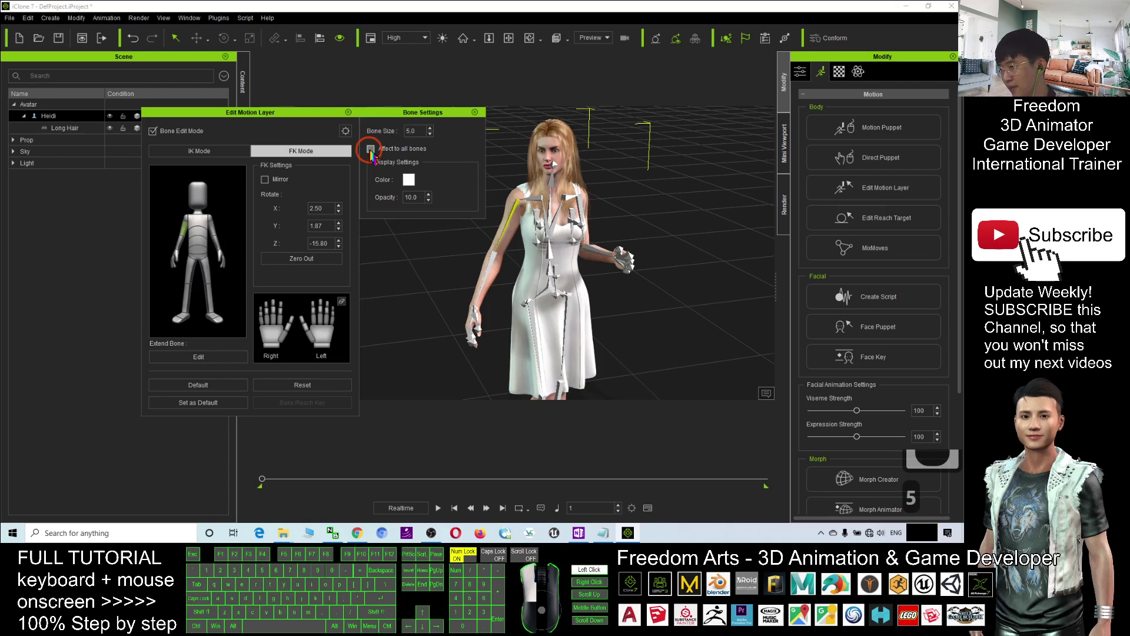
{"action": "left_click", "coordinate": [371, 150]}
{"action": "scroll", "coordinate": [671, 255], "scroll_direction": "up", "scroll_amount": 4}
{"action": "scroll", "coordinate": [515, 193], "scroll_direction": "down", "scroll_amount": 2}
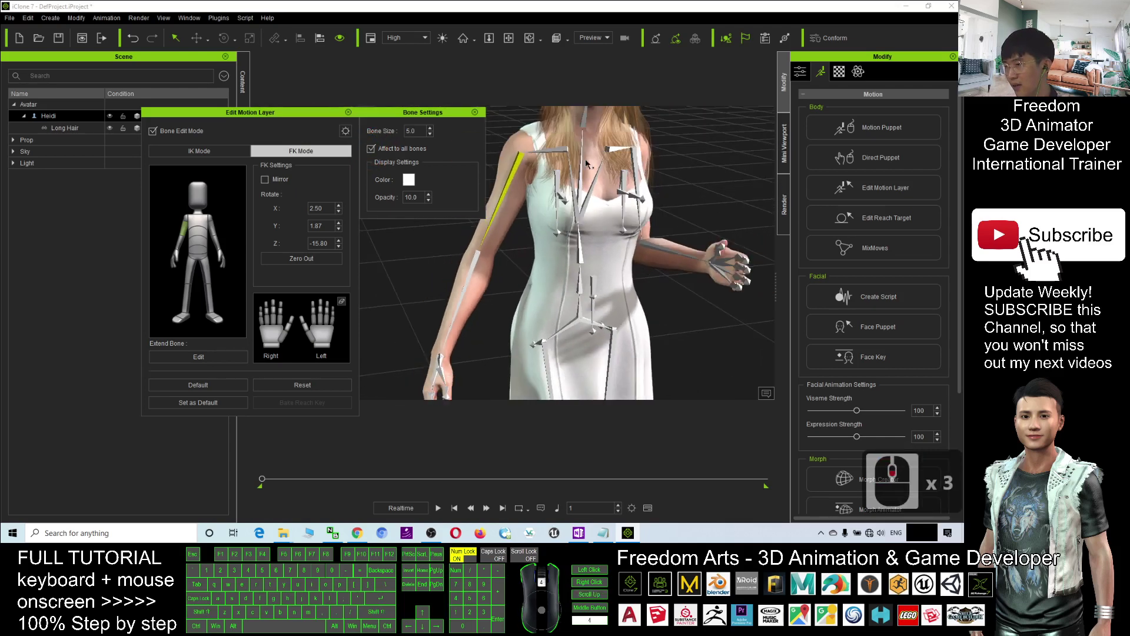
{"action": "scroll", "coordinate": [514, 193], "scroll_direction": "down", "scroll_amount": 2}
Step: Orbit to Heidi's right side, pick her left hand, and switch to IK Mode
{"action": "right_click_drag", "start_coordinate": [606, 190], "coordinate": [554, 148]}
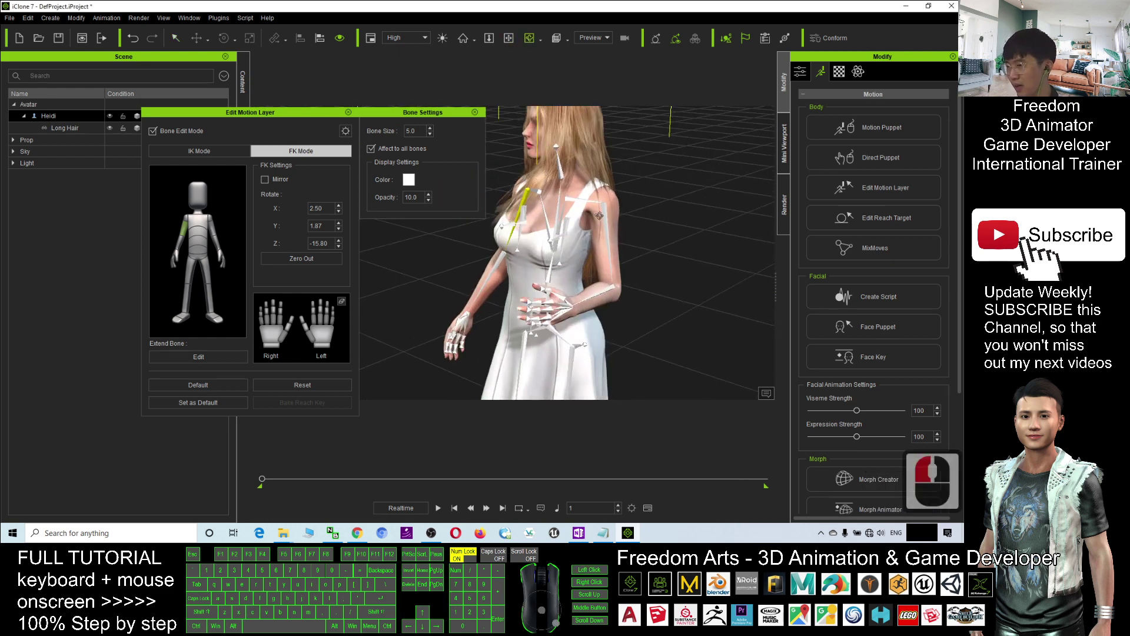
{"action": "scroll", "coordinate": [599, 215], "scroll_direction": "down", "scroll_amount": 4}
{"action": "scroll", "coordinate": [504, 235], "scroll_direction": "up", "scroll_amount": 3}
{"action": "scroll", "coordinate": [606, 227], "scroll_direction": "up", "scroll_amount": 5}
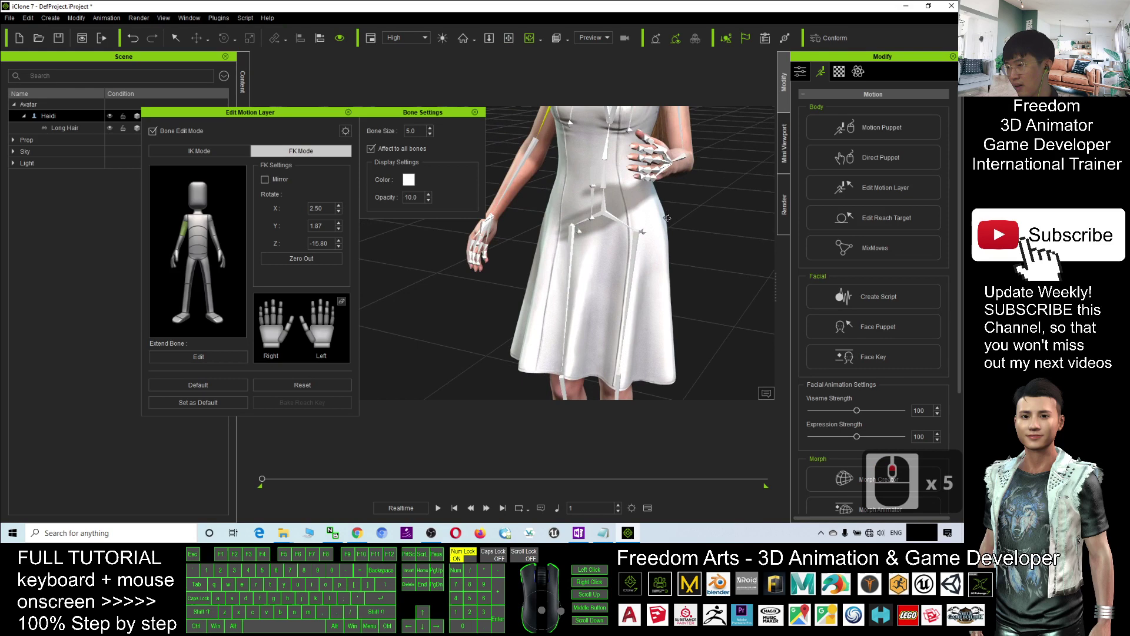
{"action": "scroll", "coordinate": [667, 217], "scroll_direction": "up", "scroll_amount": 2}
{"action": "right_click_drag", "start_coordinate": [607, 295], "coordinate": [353, 340]}
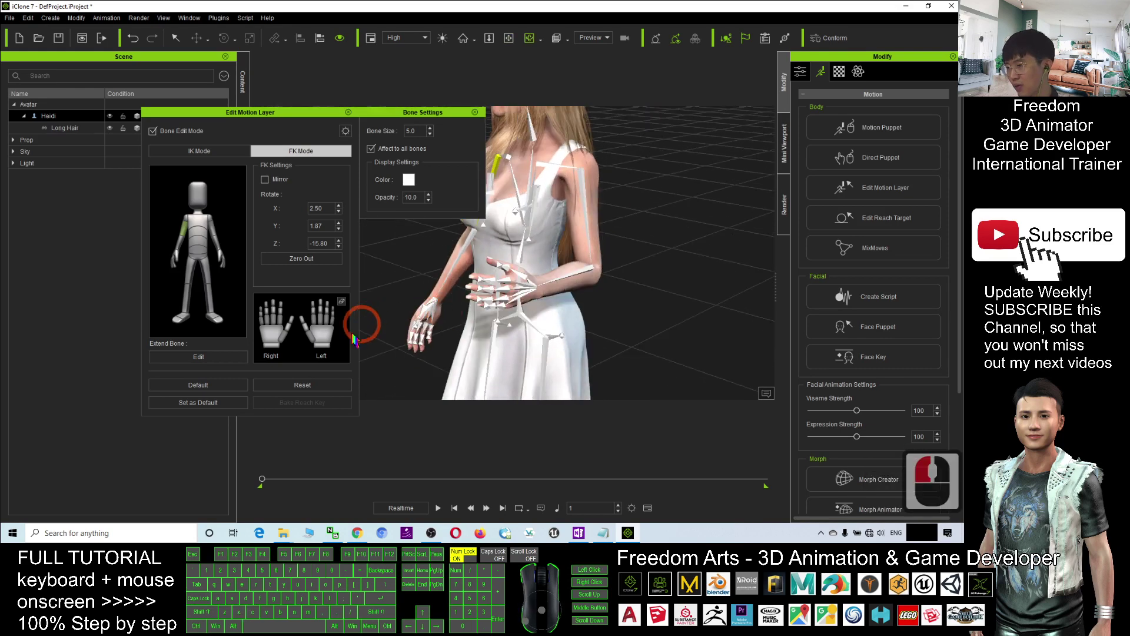
{"action": "double_click", "coordinate": [324, 335]}
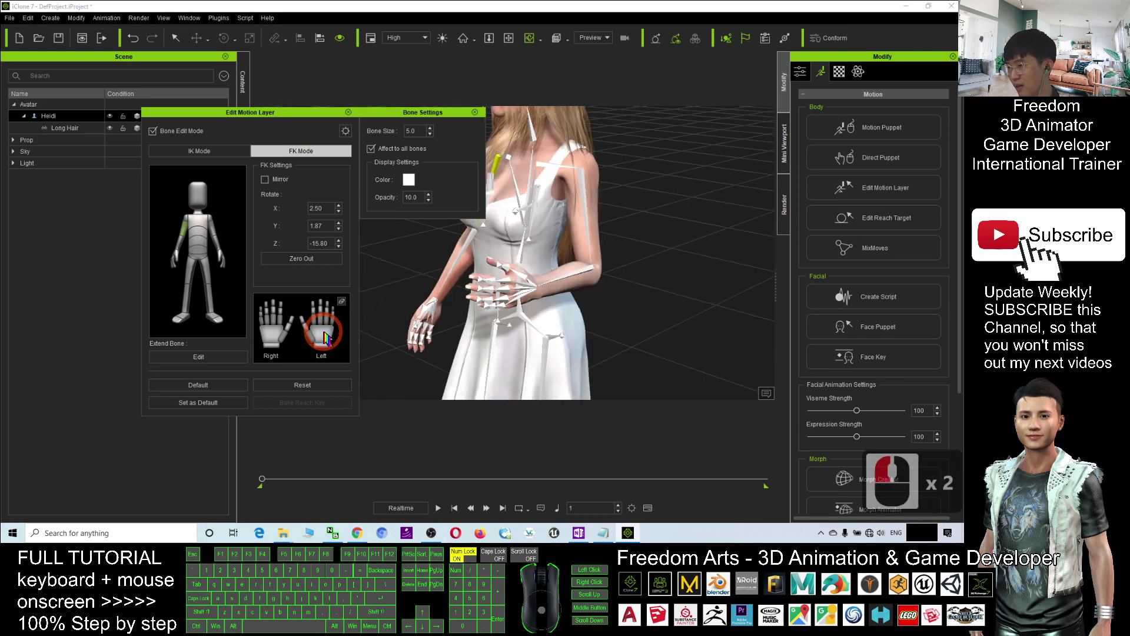
{"action": "double_click", "coordinate": [201, 152]}
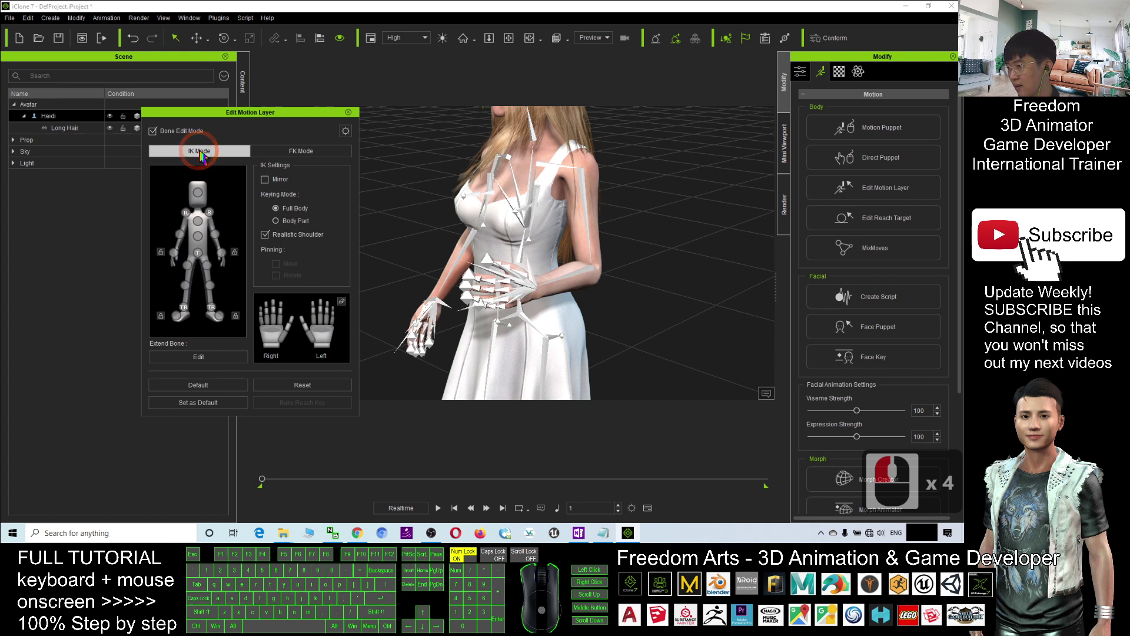
Step: Curl Heidi's left-hand fingers by dragging over the Left hand finger controls
{"action": "left_click", "coordinate": [308, 323]}
{"action": "left_click", "coordinate": [340, 336]}
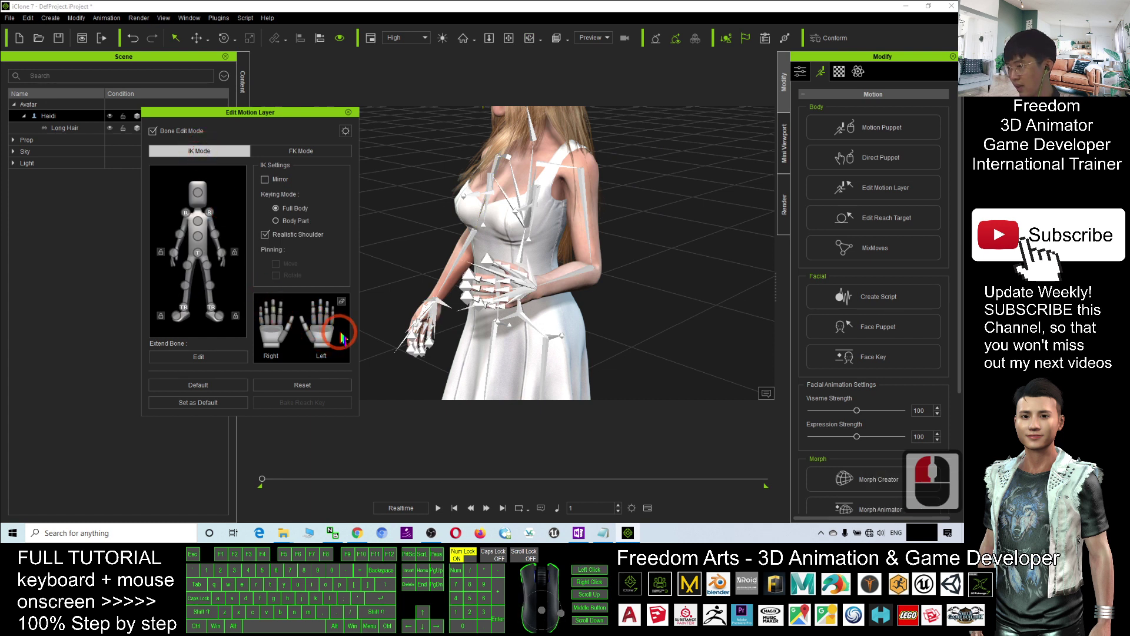
{"action": "left_click_drag", "start_coordinate": [325, 334], "coordinate": [317, 284]}
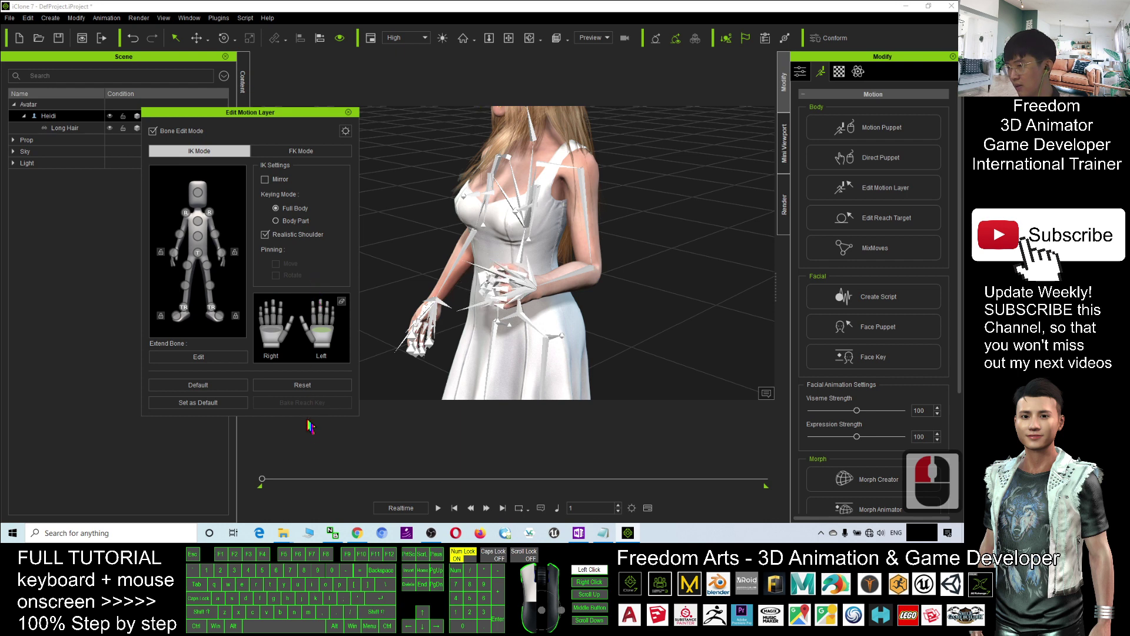
{"action": "left_click_drag", "start_coordinate": [316, 284], "coordinate": [309, 344]}
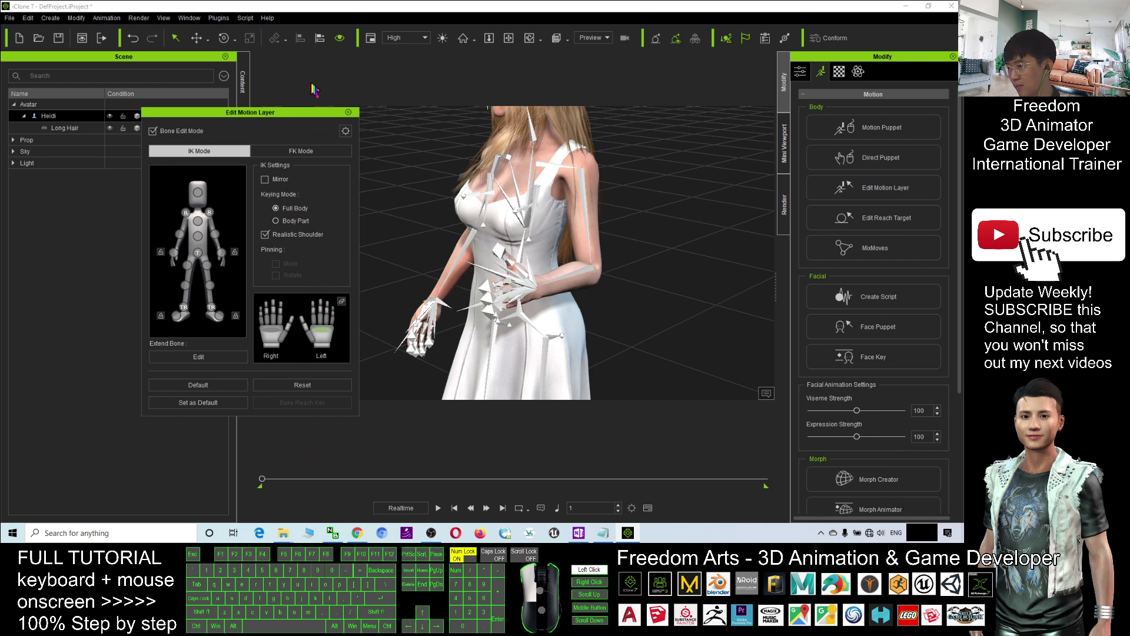
{"action": "left_click", "coordinate": [292, 338]}
{"action": "scroll", "coordinate": [522, 253], "scroll_direction": "down", "scroll_amount": 10}
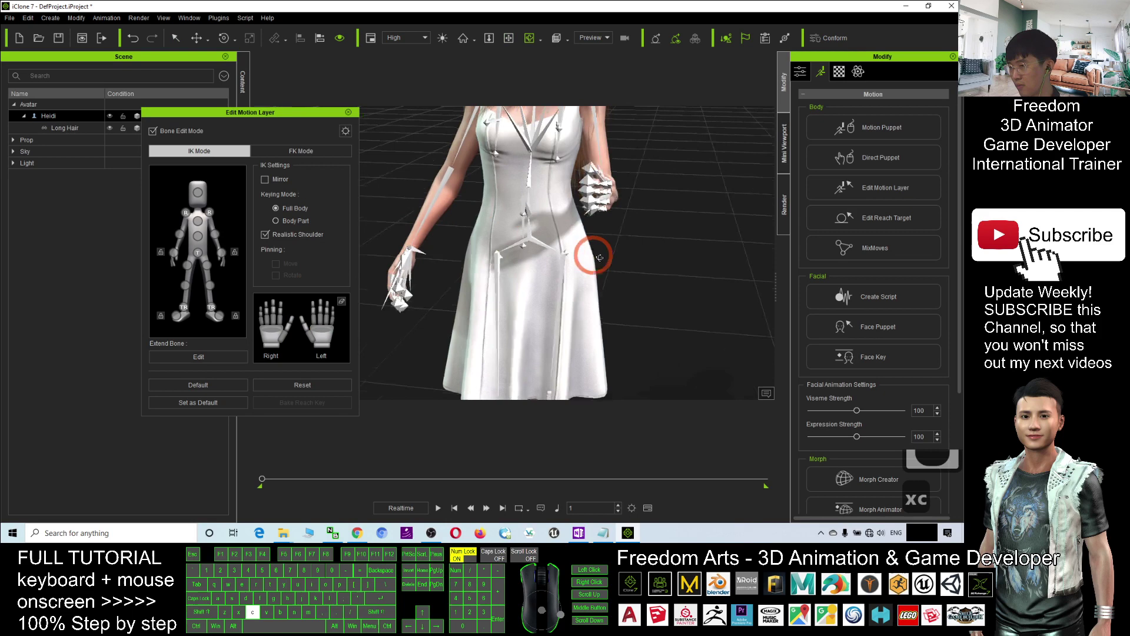
{"action": "scroll", "coordinate": [582, 292], "scroll_direction": "up", "scroll_amount": 9}
{"action": "scroll", "coordinate": [561, 222], "scroll_direction": "up", "scroll_amount": 2}
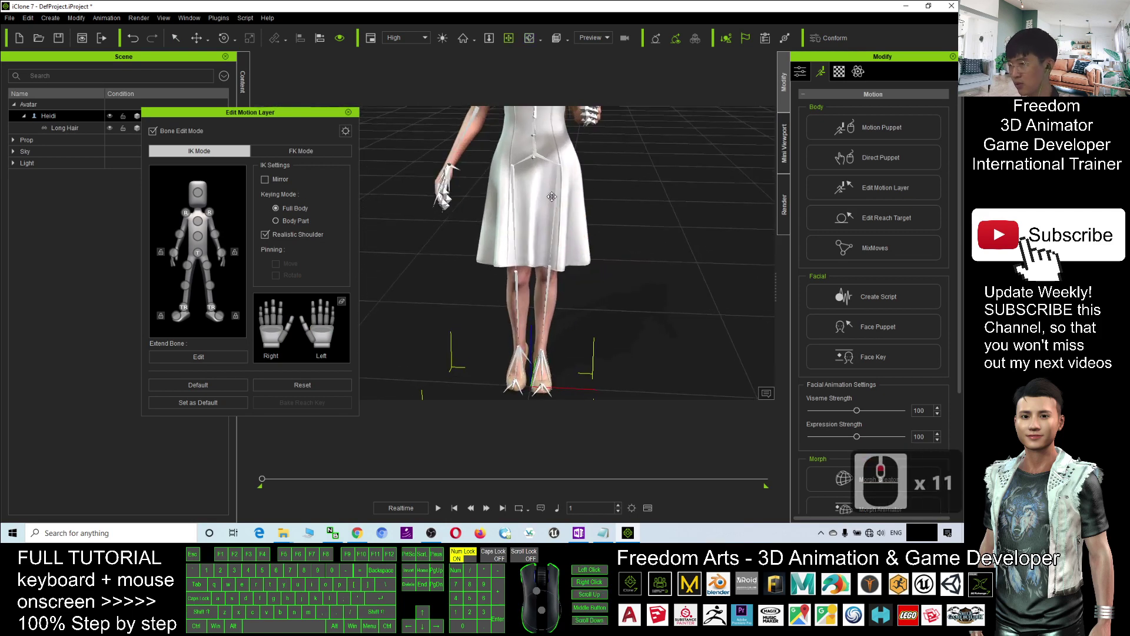
Step: Select Heidi's left knee effector and move it out to the side along X
{"action": "double_click", "coordinate": [556, 191]}
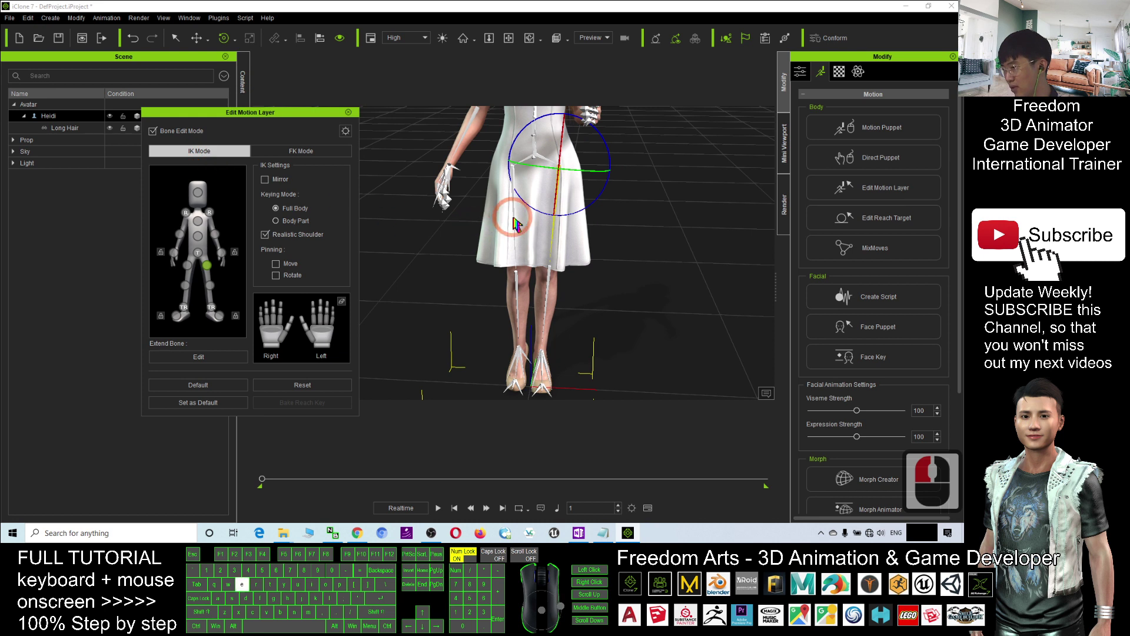
{"action": "key", "text": "w"}
{"action": "key", "text": "w"}
{"action": "key", "text": "w"}
{"action": "key", "text": "w"}
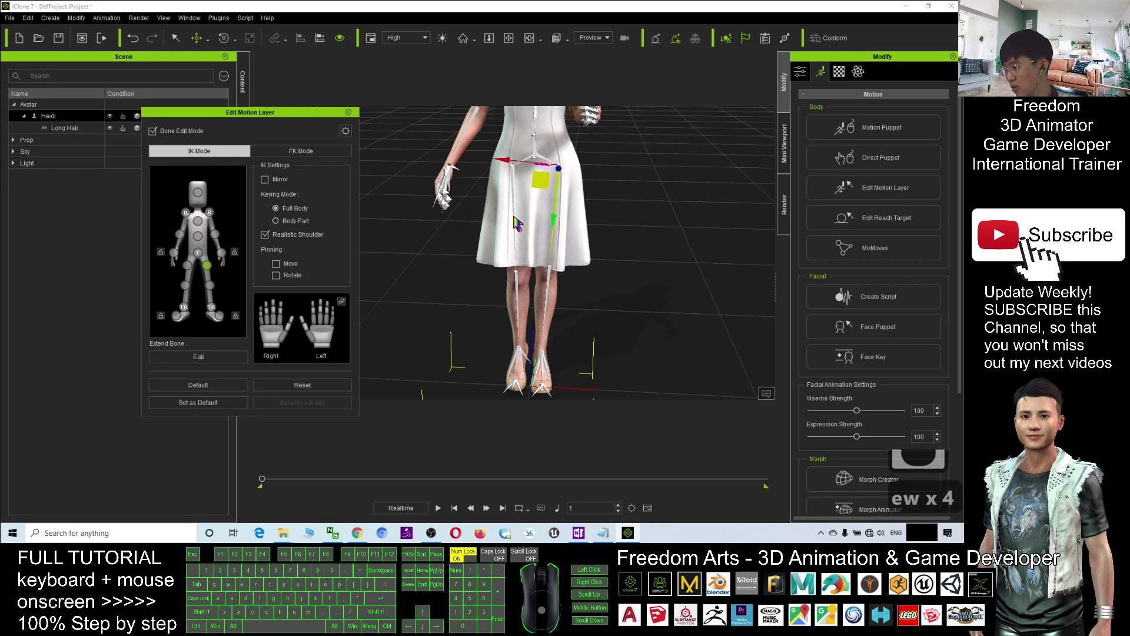
{"action": "key", "text": "w"}
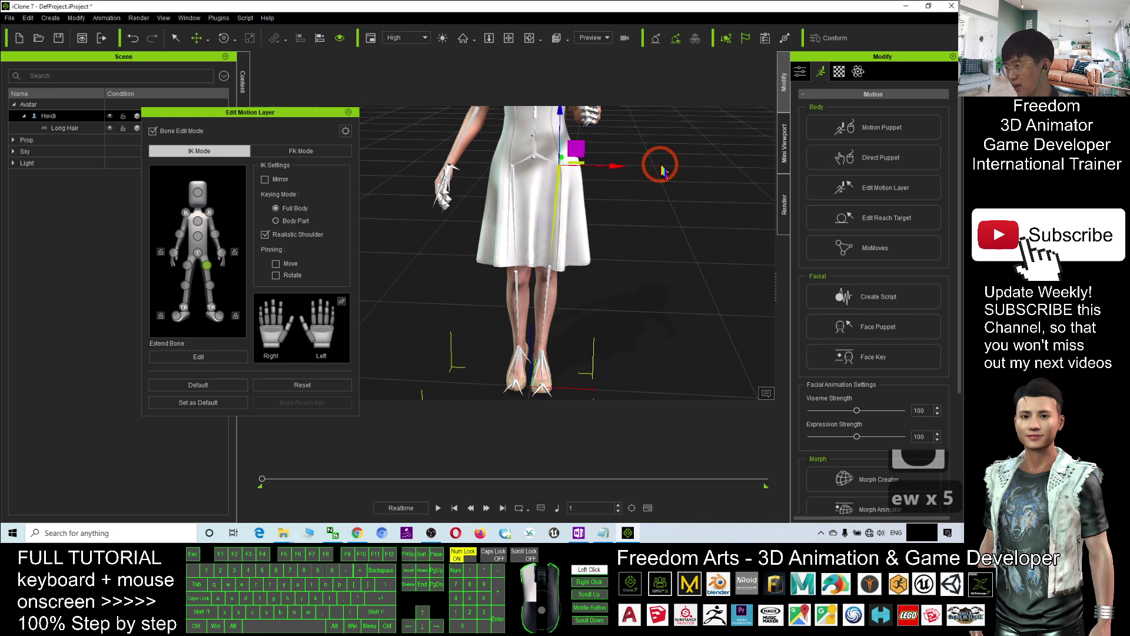
{"action": "left_click", "coordinate": [570, 225]}
{"action": "left_click", "coordinate": [548, 292]}
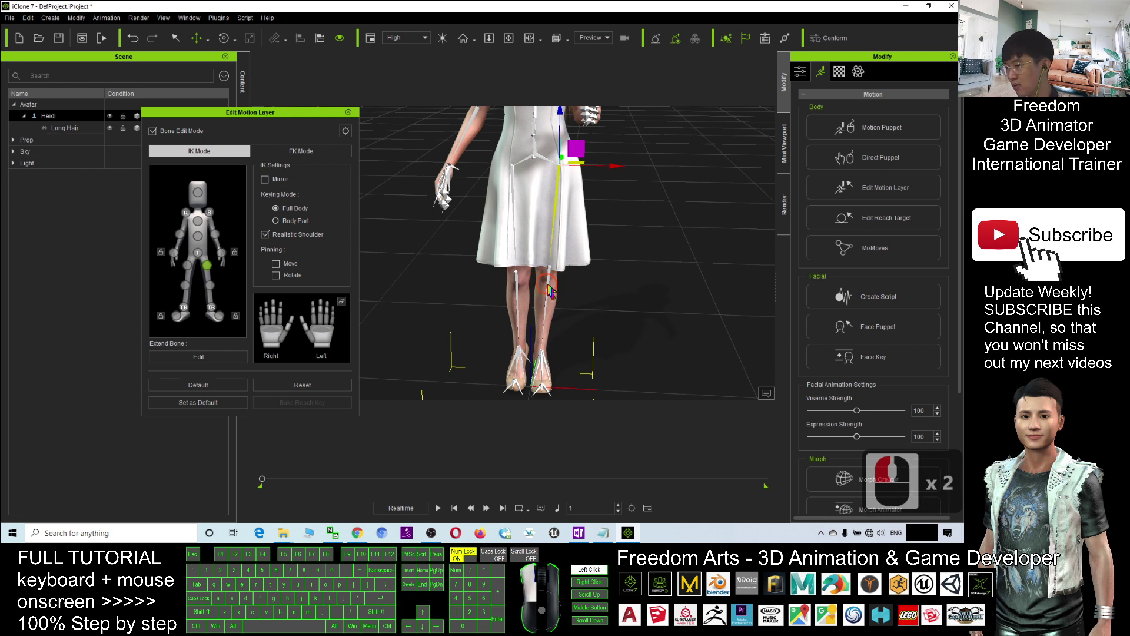
{"action": "left_click_drag", "start_coordinate": [639, 273], "coordinate": [610, 267]}
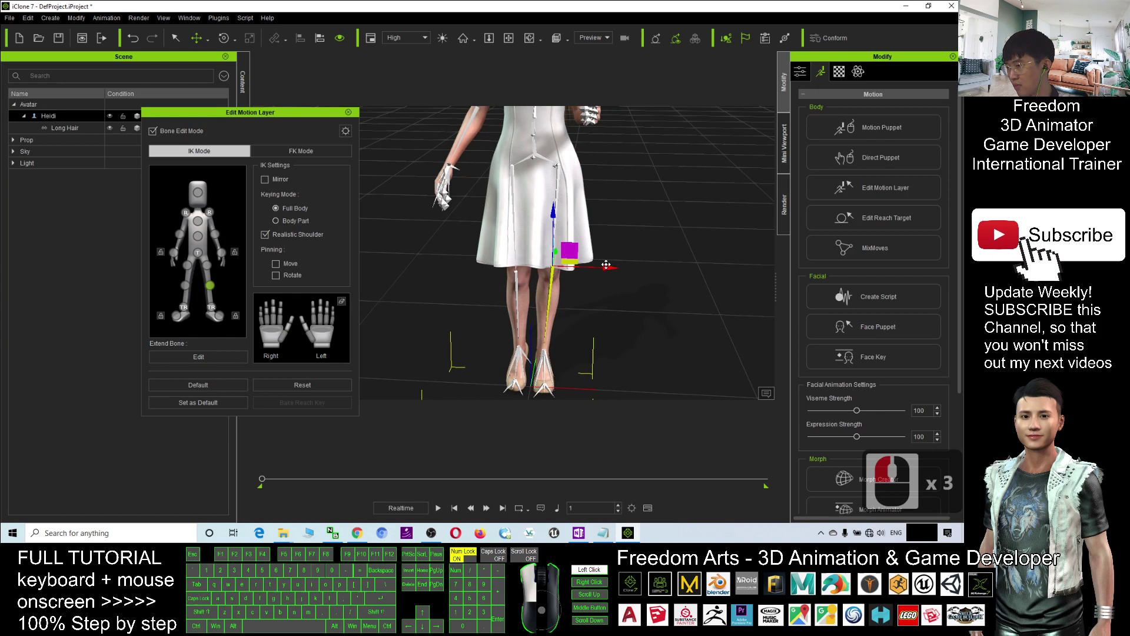
Step: Pick the left thigh in FK, return to IK with rotate, and show Avatar settings
{"action": "left_click", "coordinate": [311, 152]}
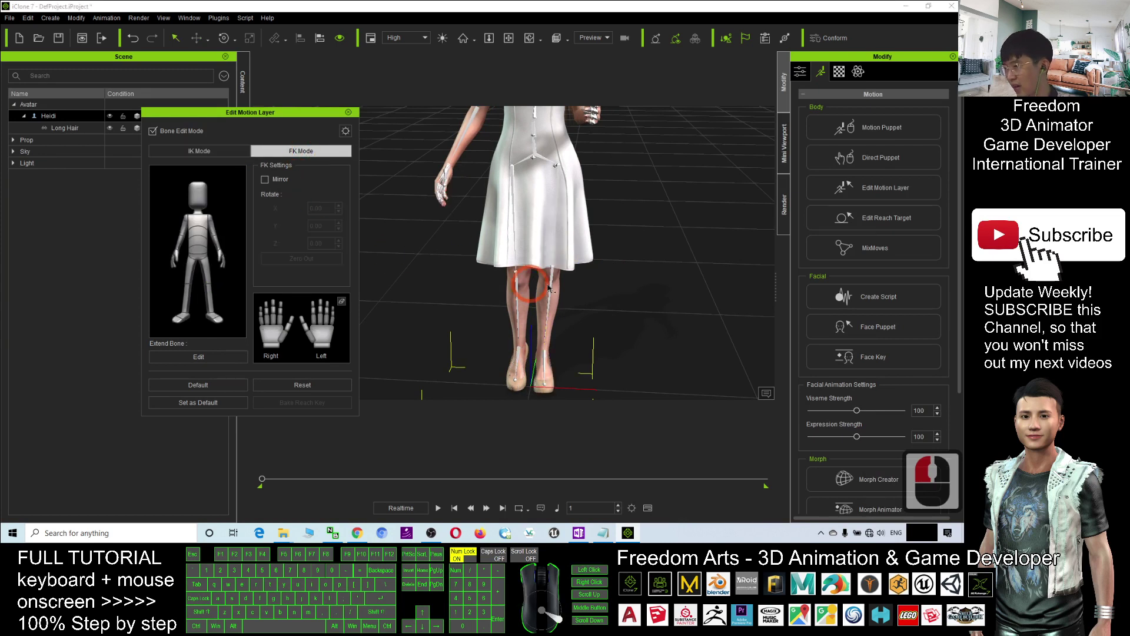
{"action": "left_click", "coordinate": [205, 305]}
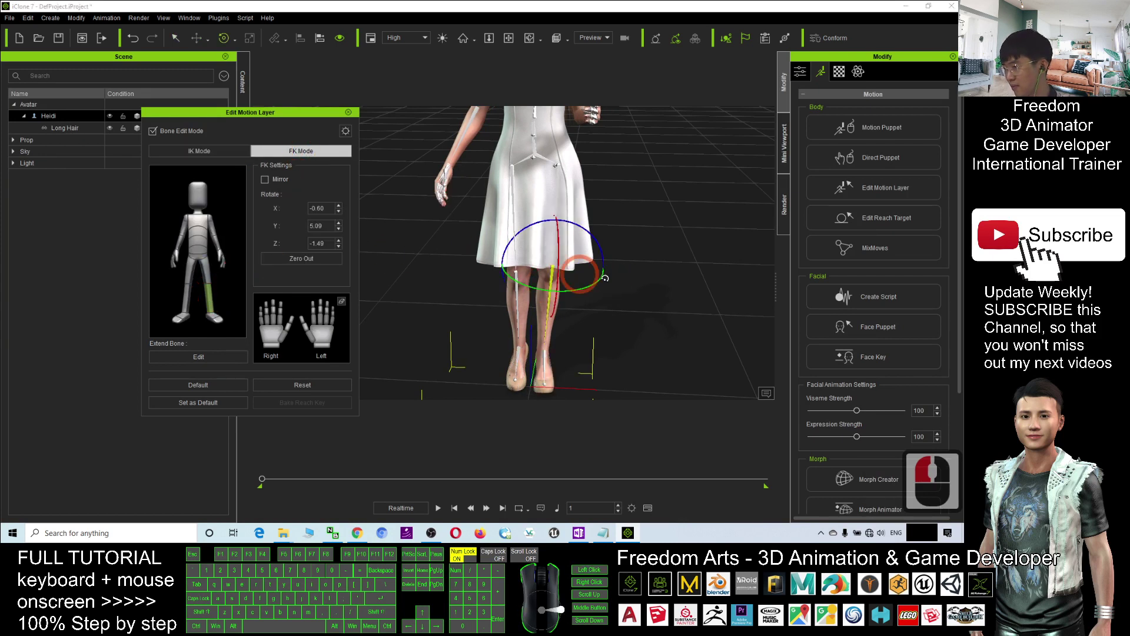
{"action": "left_click", "coordinate": [204, 151]}
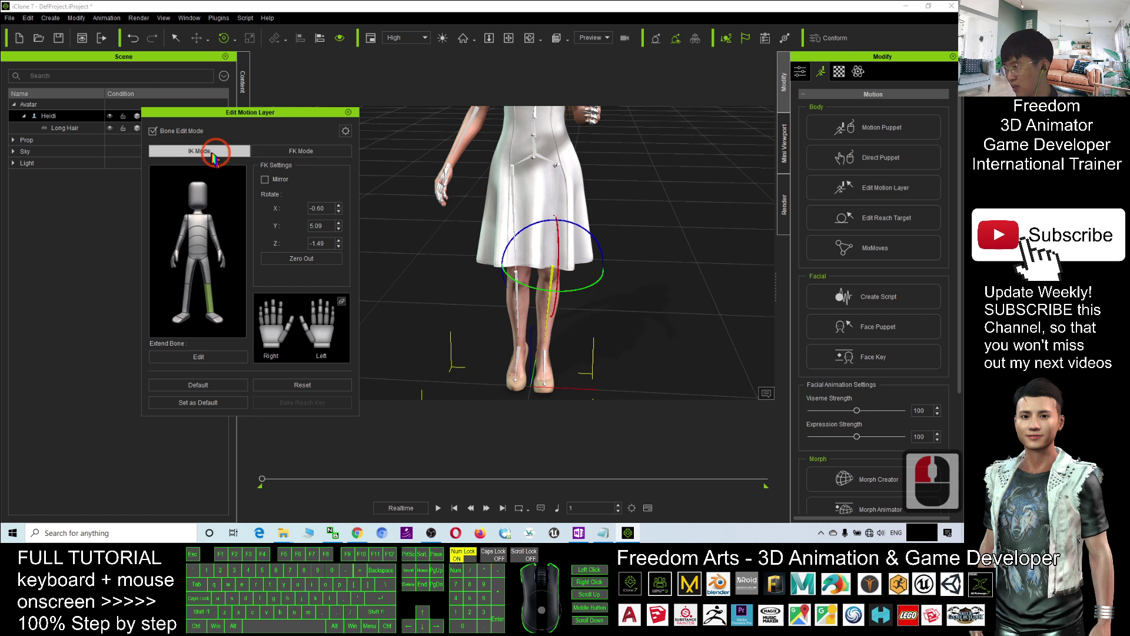
{"action": "key", "text": "e"}
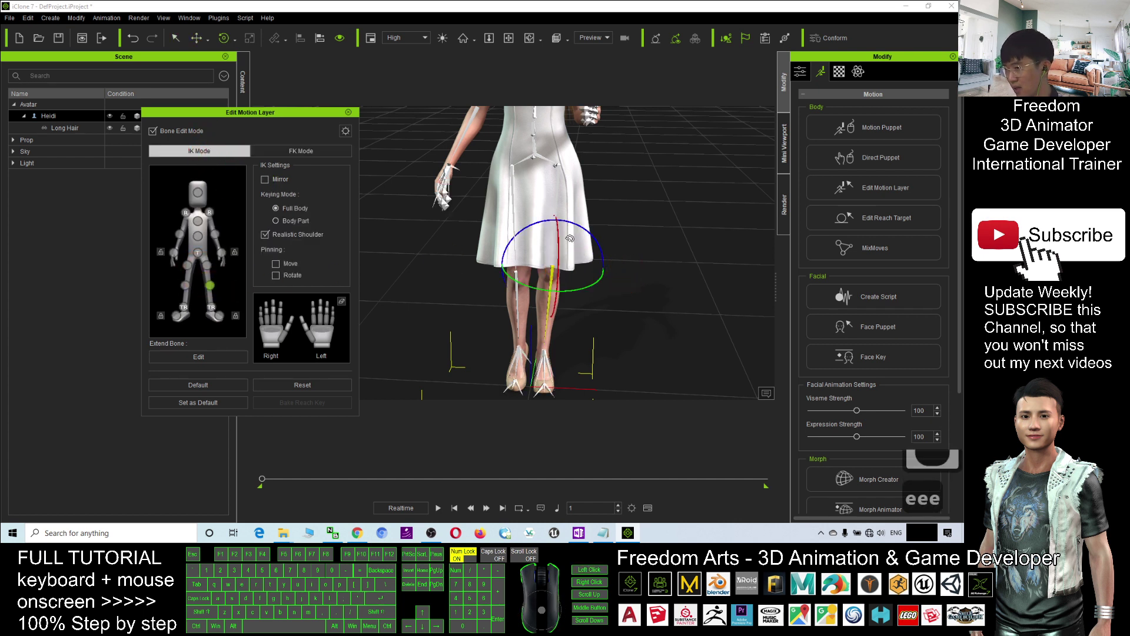
{"action": "left_click", "coordinate": [549, 269]}
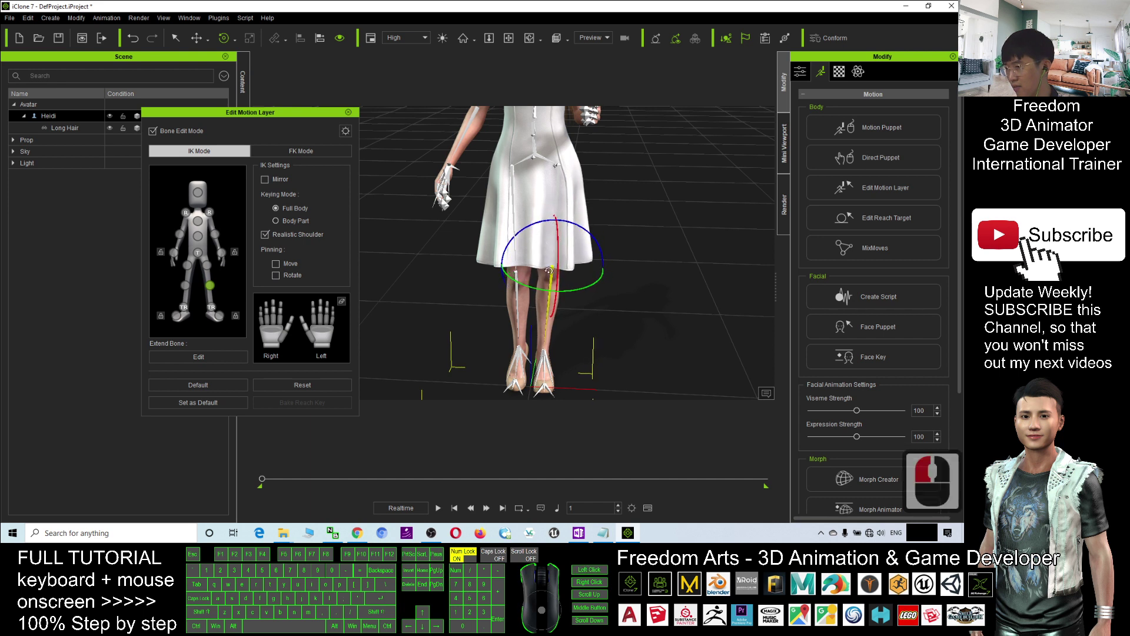
{"action": "left_click", "coordinate": [547, 286]}
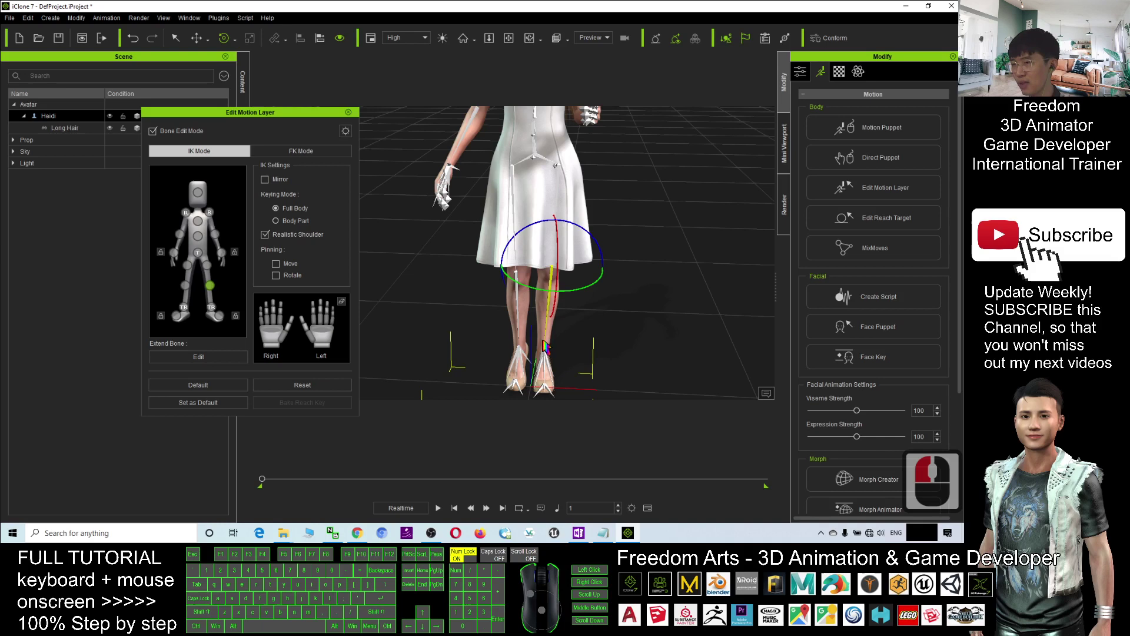
{"action": "left_click", "coordinate": [801, 72]}
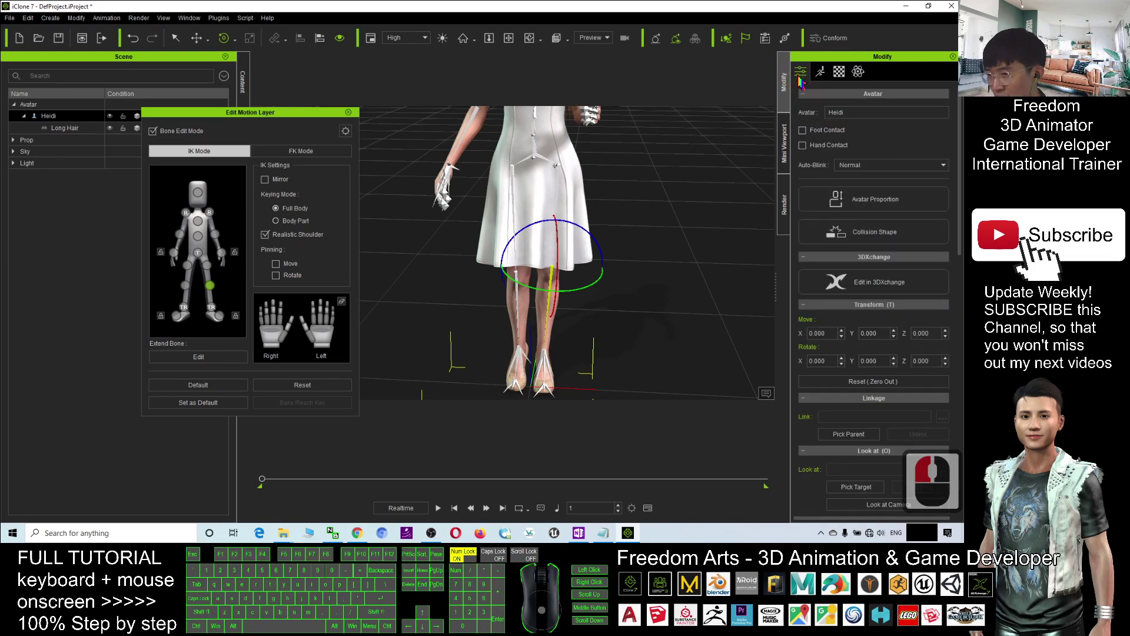
Step: Turn off Heidi's foot contact in the avatar attribute settings
{"action": "left_click", "coordinate": [820, 72]}
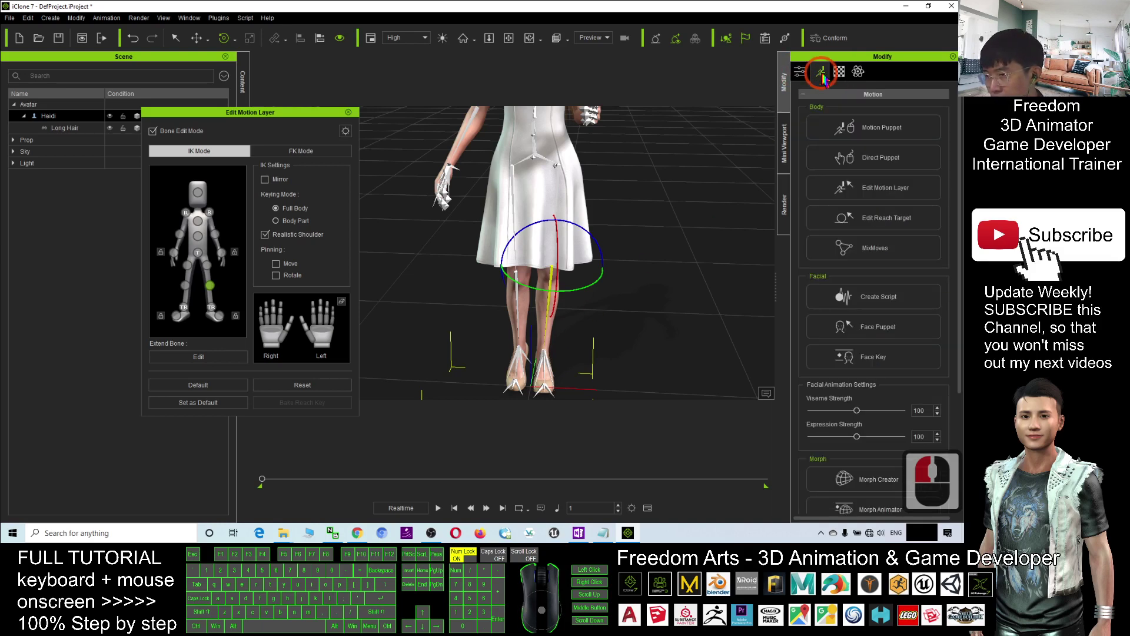
{"action": "scroll", "coordinate": [855, 223], "scroll_direction": "down", "scroll_amount": 7}
{"action": "scroll", "coordinate": [854, 223], "scroll_direction": "up", "scroll_amount": 6}
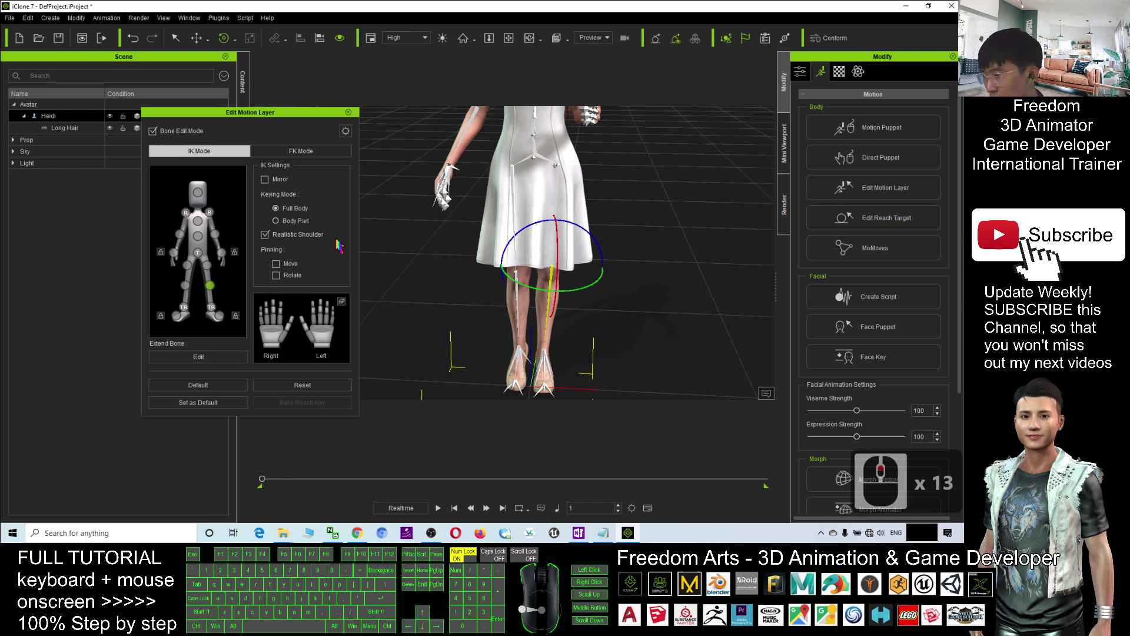
{"action": "left_click", "coordinate": [801, 72]}
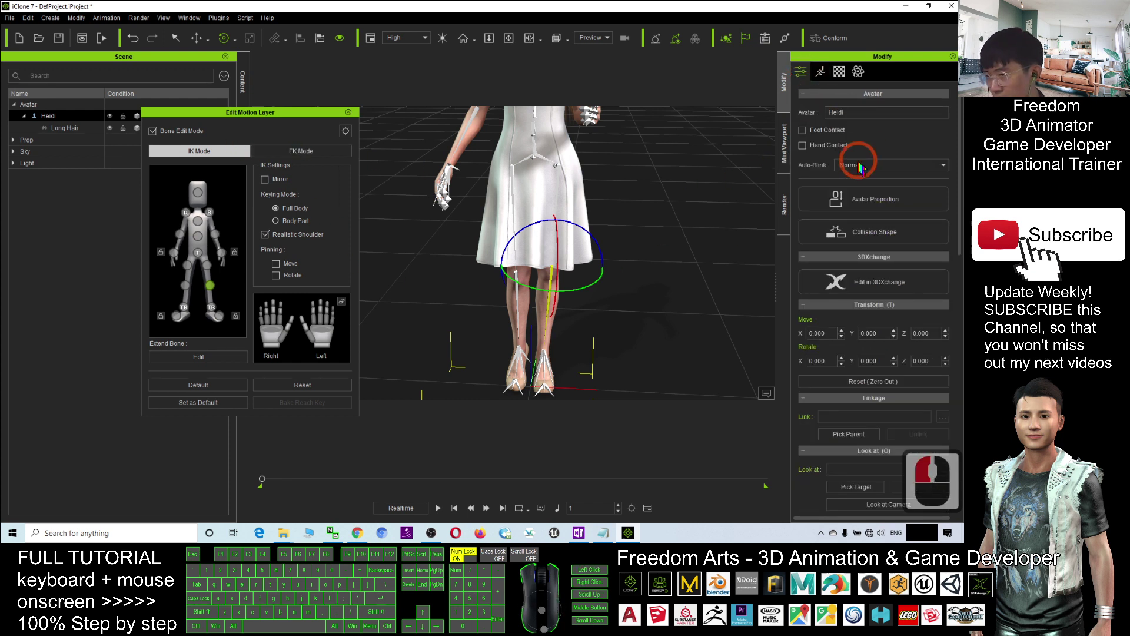
{"action": "scroll", "coordinate": [927, 152], "scroll_direction": "up", "scroll_amount": 3}
{"action": "left_click", "coordinate": [802, 130]}
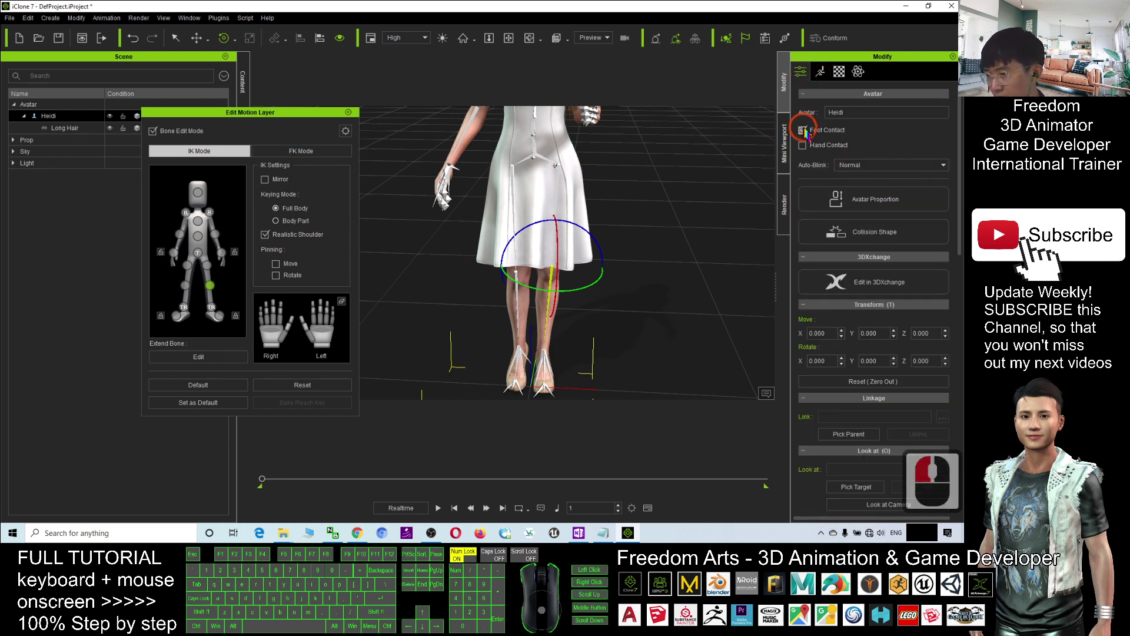
{"action": "left_click", "coordinate": [744, 152]}
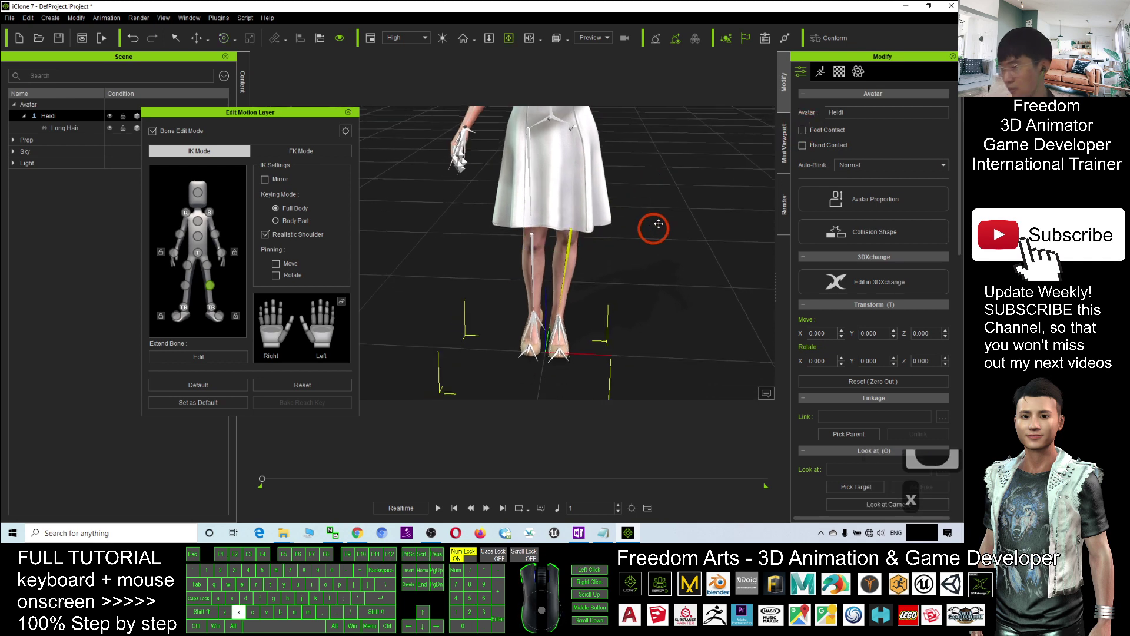
Step: Orbit behind Heidi and select her left thigh at the hip joint
{"action": "mouse_move", "coordinate": [619, 253]}
{"action": "right_mouse_down"}
{"action": "mouse_move", "coordinate": [370, 223]}
{"action": "mouse_move", "coordinate": [560, 268]}
{"action": "right_mouse_up"}
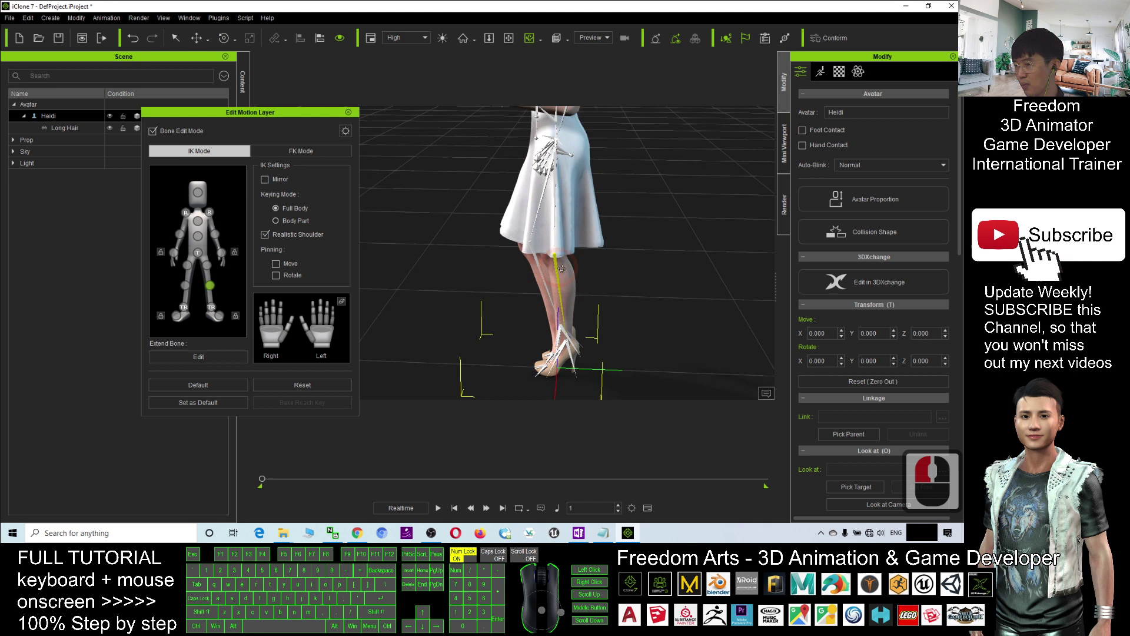
{"action": "left_click", "coordinate": [536, 255]}
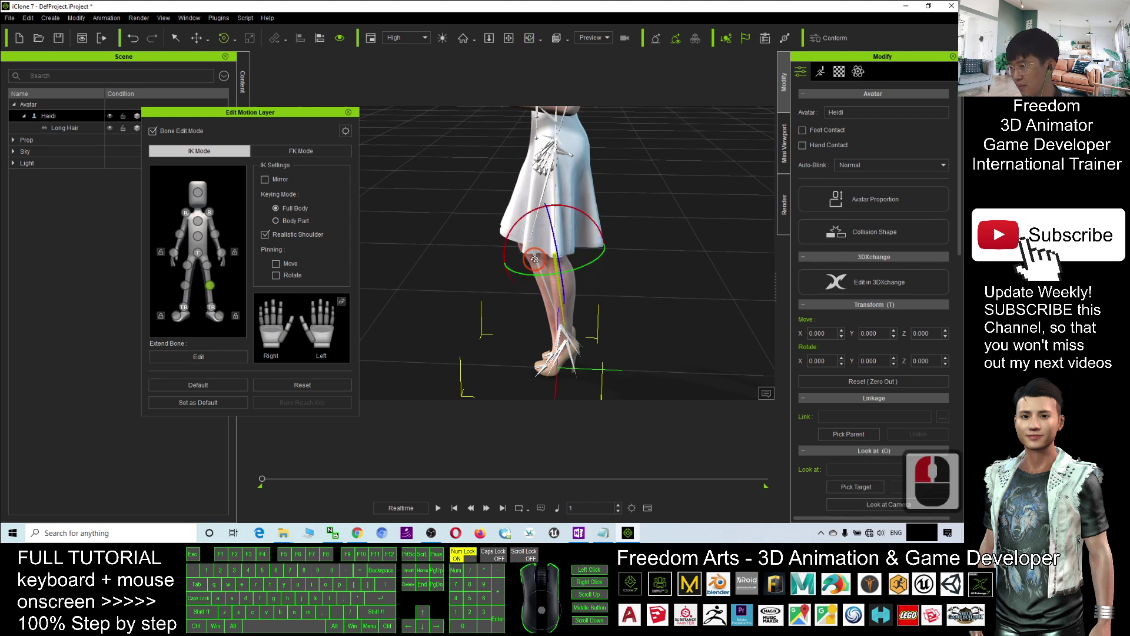
{"action": "left_click", "coordinate": [534, 255]}
{"action": "double_click", "coordinate": [534, 254]}
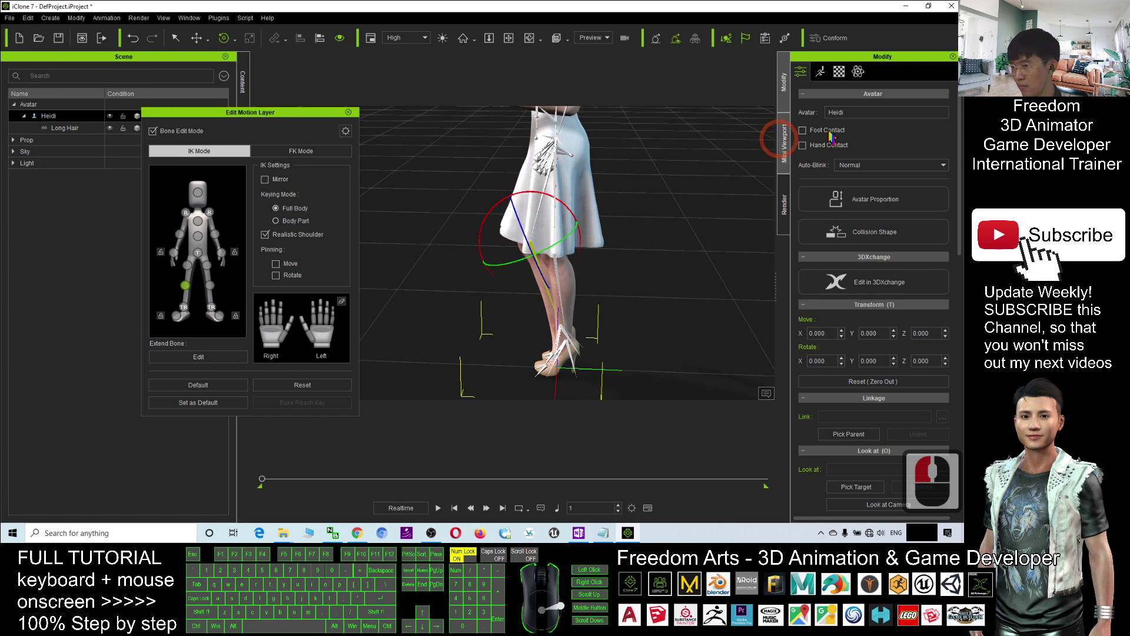
Step: Turn foot contact back on and switch from FK back to IK editing
{"action": "double_click", "coordinate": [803, 132]}
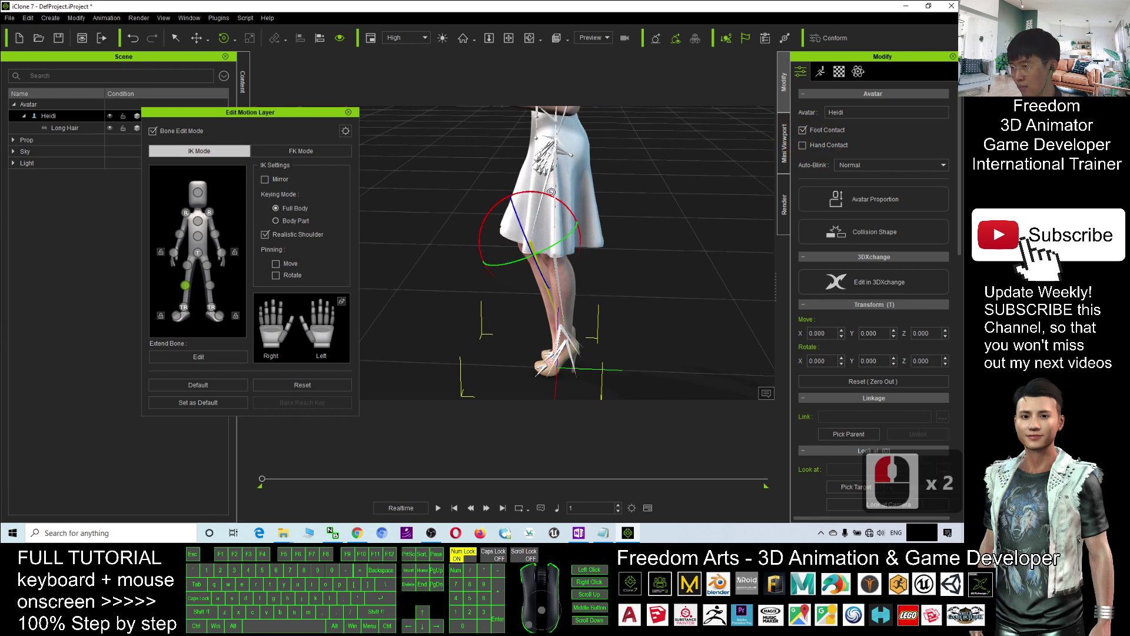
{"action": "left_click", "coordinate": [783, 136]}
{"action": "scroll", "coordinate": [553, 271], "scroll_direction": "down", "scroll_amount": 6}
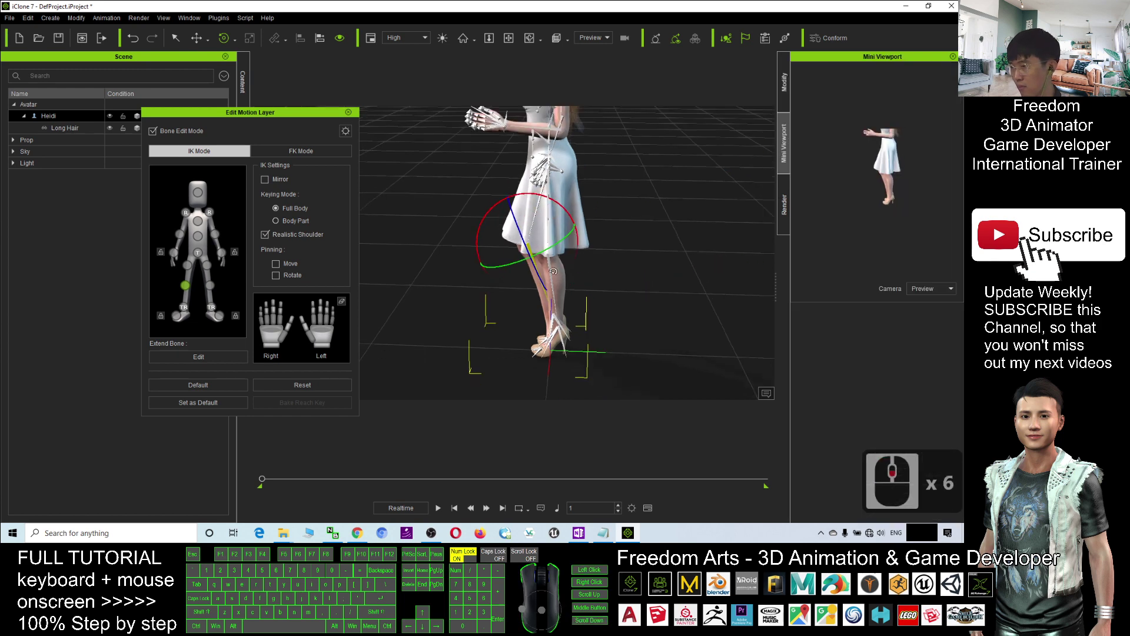
{"action": "scroll", "coordinate": [554, 271], "scroll_direction": "up", "scroll_amount": 5}
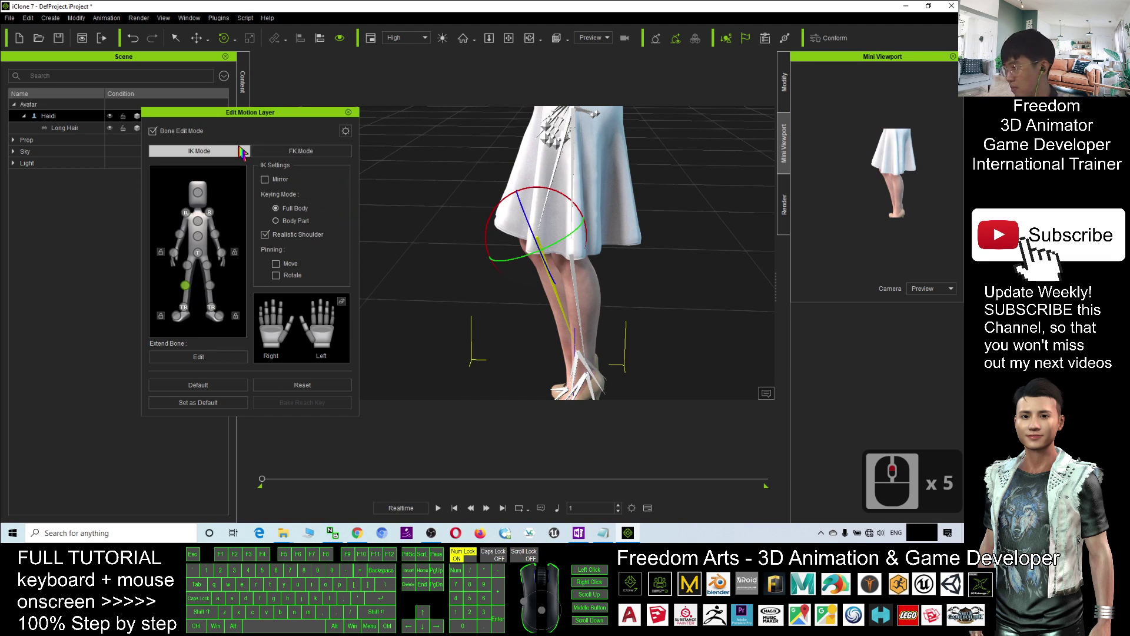
{"action": "left_click", "coordinate": [295, 152]}
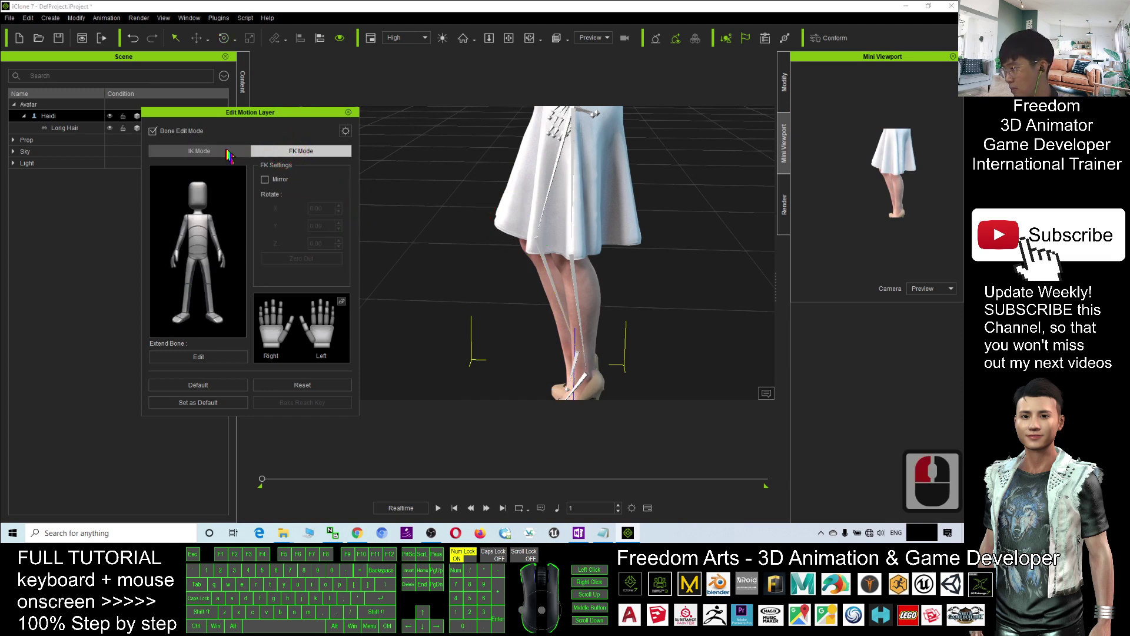
{"action": "left_click", "coordinate": [235, 154]}
Step: Orbit around the legs and return to the motion editing tools
{"action": "mouse_move", "coordinate": [542, 215]}
{"action": "right_mouse_down"}
{"action": "mouse_move", "coordinate": [679, 283]}
{"action": "mouse_move", "coordinate": [707, 265]}
{"action": "right_mouse_up"}
{"action": "left_click", "coordinate": [784, 84]}
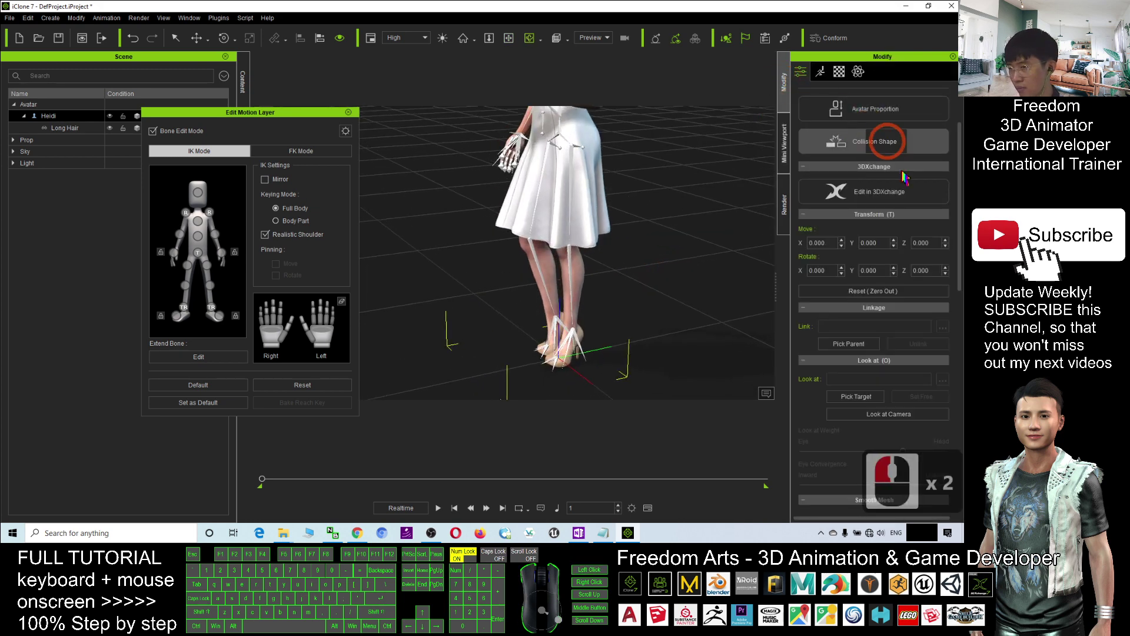
{"action": "scroll", "coordinate": [914, 253], "scroll_direction": "down", "scroll_amount": 2}
{"action": "scroll", "coordinate": [914, 254], "scroll_direction": "up", "scroll_amount": 10}
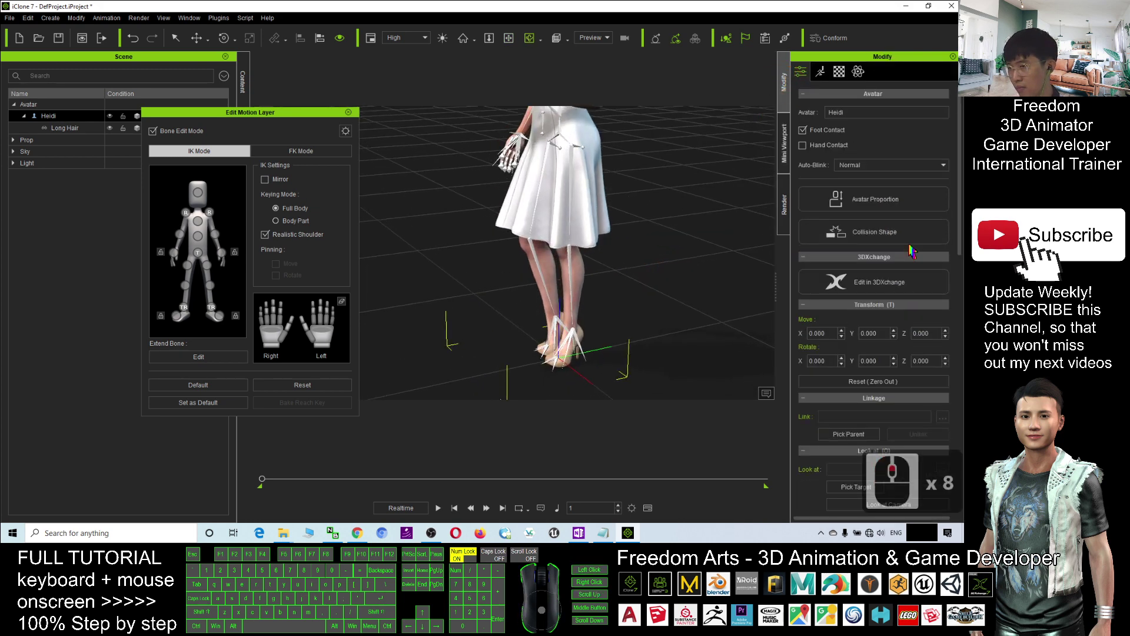
{"action": "left_click", "coordinate": [839, 71]}
{"action": "scroll", "coordinate": [839, 71], "scroll_direction": "up", "scroll_amount": 1}
{"action": "scroll", "coordinate": [839, 70], "scroll_direction": "up", "scroll_amount": 1}
{"action": "scroll", "coordinate": [843, 79], "scroll_direction": "up", "scroll_amount": 2}
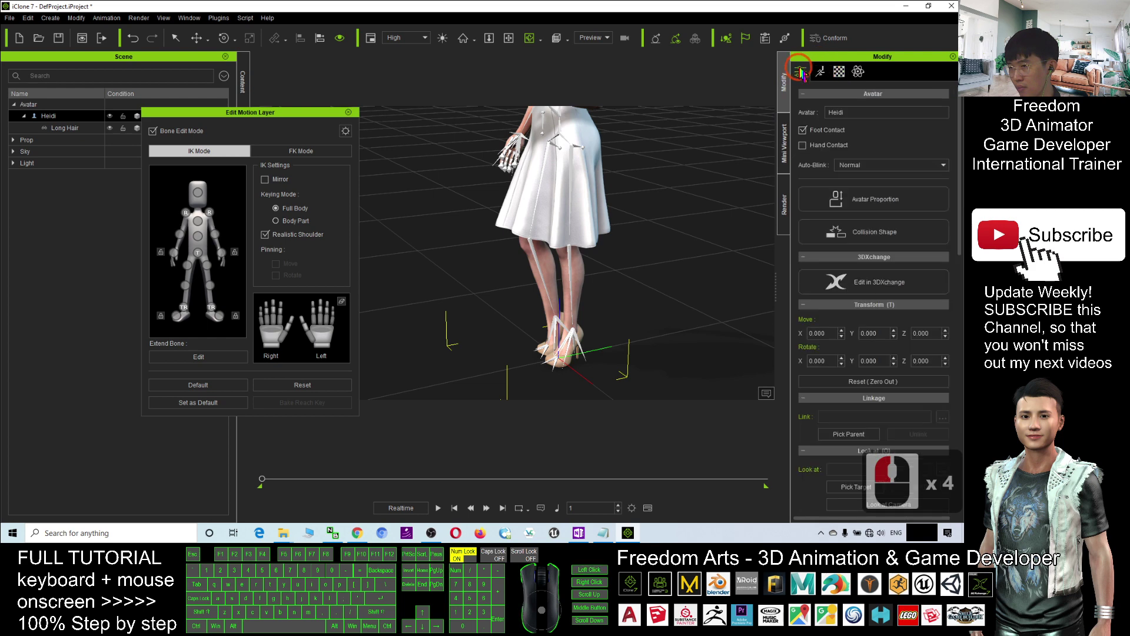
Step: Turn foot contact off and toggle FK, then back to IK editing
{"action": "left_click", "coordinate": [803, 130]}
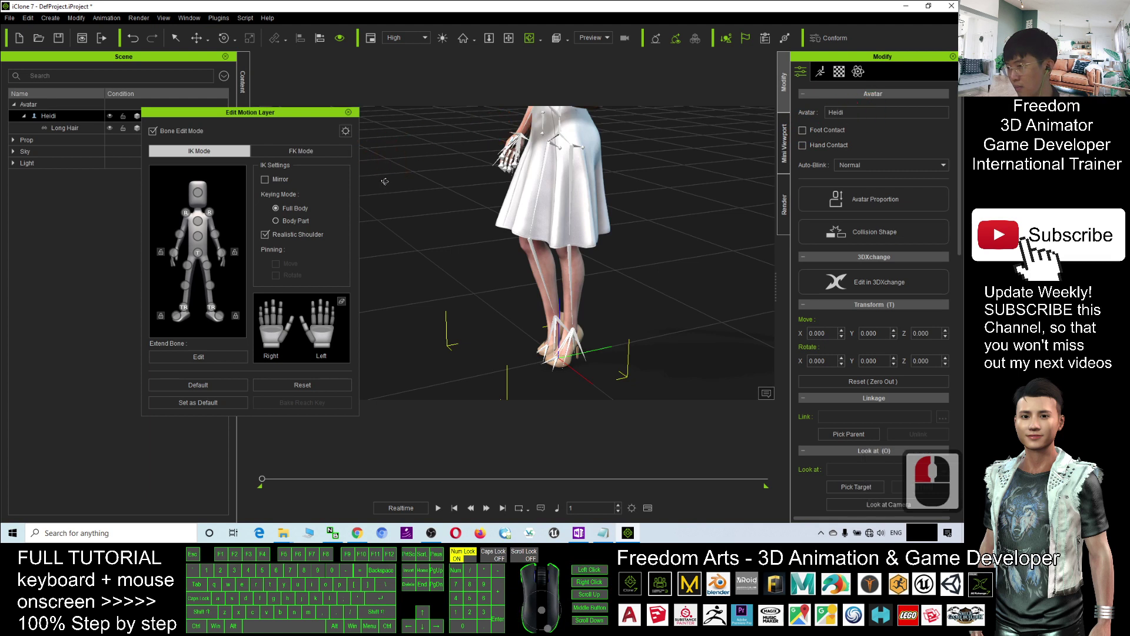
{"action": "left_click", "coordinate": [298, 152]}
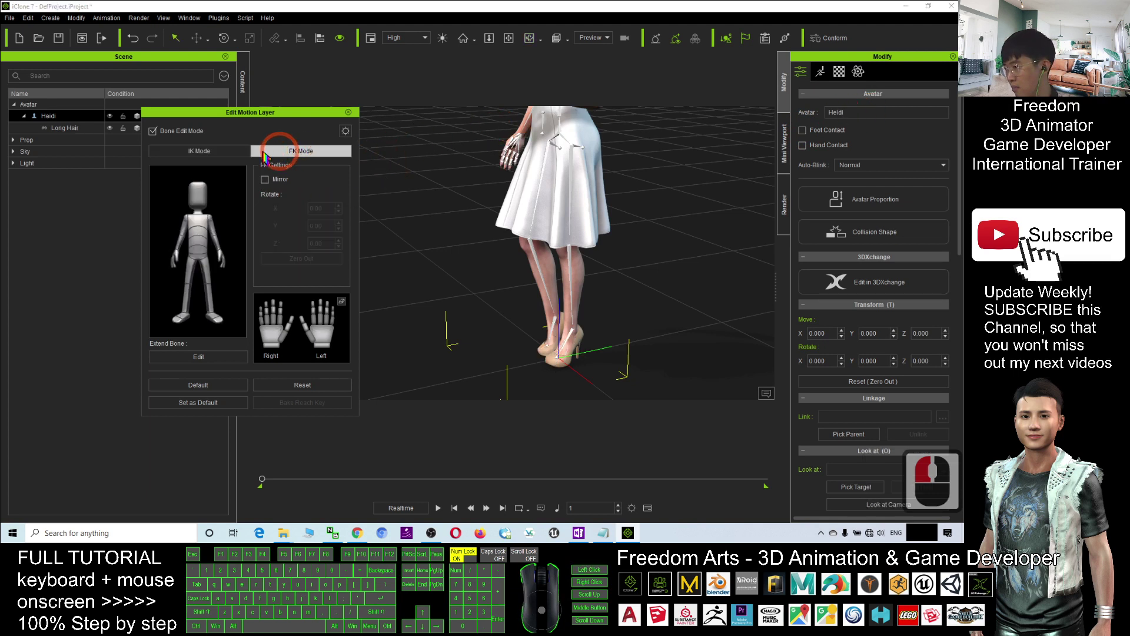
{"action": "left_click", "coordinate": [215, 153]}
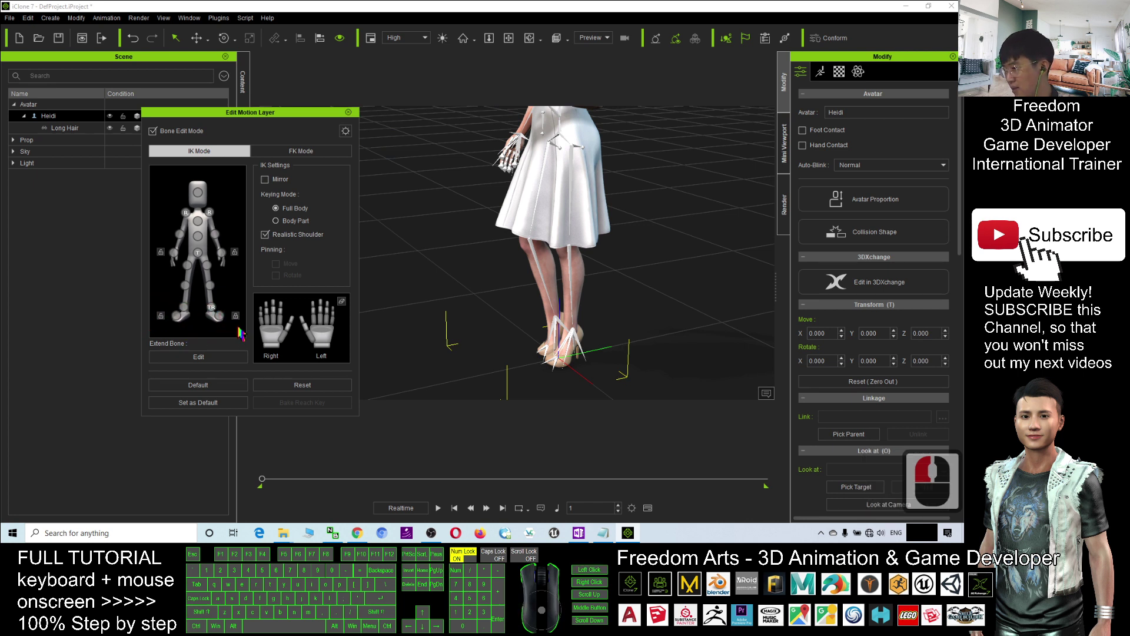
Step: Select Heidi's left leg bone and rotate the thigh forward at the hip
{"action": "left_click", "coordinate": [553, 276]}
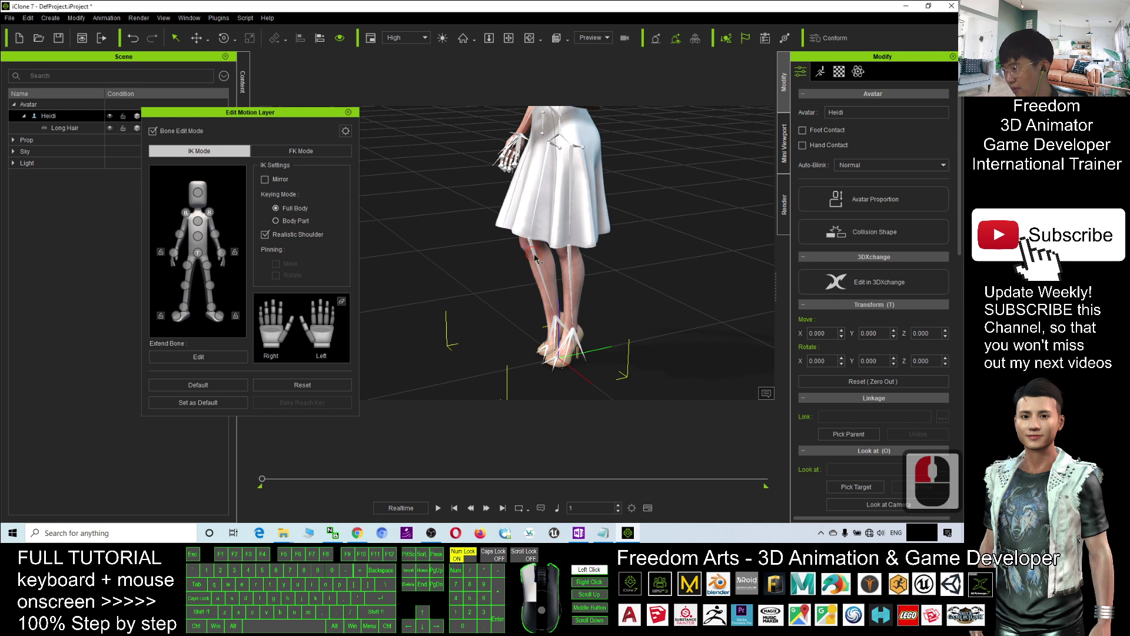
{"action": "left_click", "coordinate": [534, 255]}
{"action": "left_click", "coordinate": [562, 225]}
{"action": "left_click", "coordinate": [537, 260]}
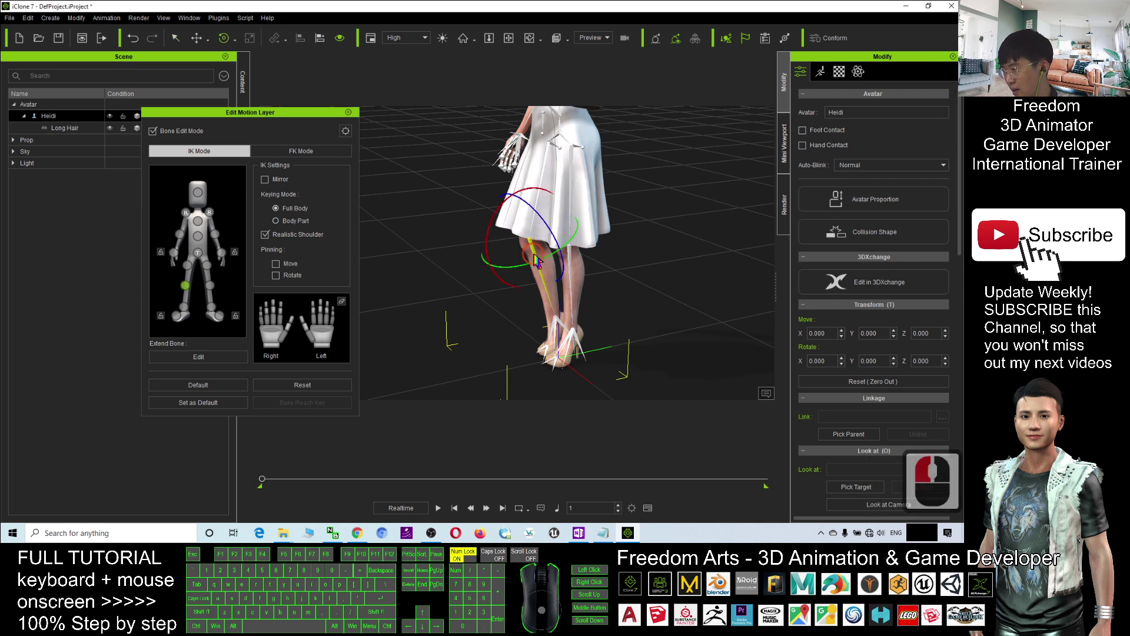
{"action": "mouse_move", "coordinate": [518, 197]}
{"action": "left_mouse_down"}
{"action": "mouse_move", "coordinate": [505, 192]}
{"action": "mouse_move", "coordinate": [328, 301]}
{"action": "left_mouse_up"}
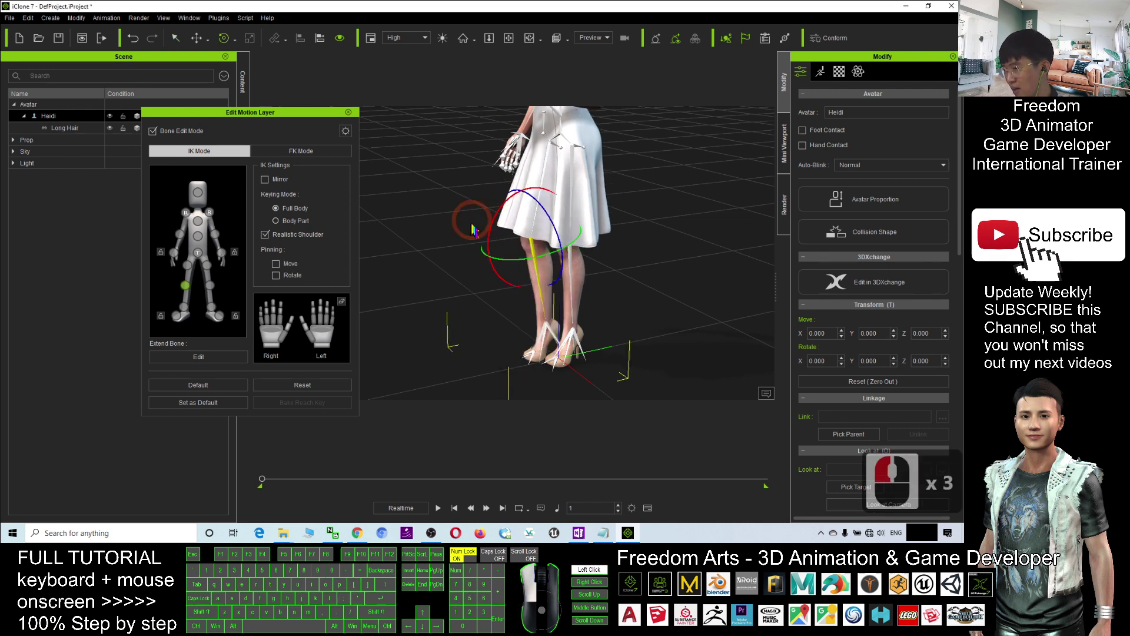
{"action": "left_click", "coordinate": [164, 328]}
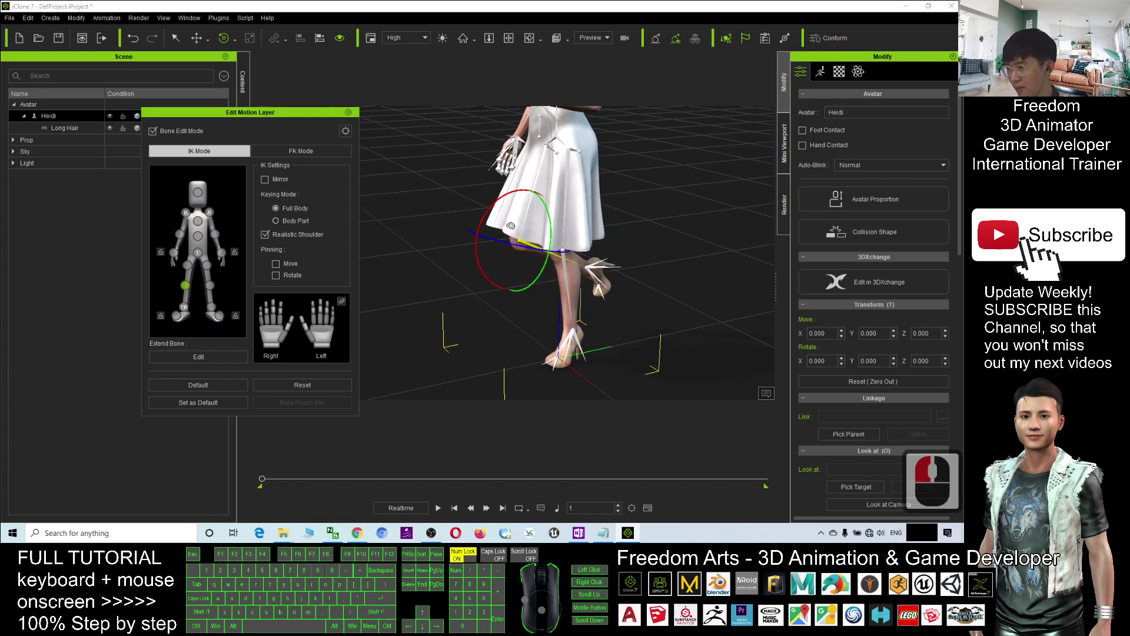
{"action": "left_click", "coordinate": [485, 217]}
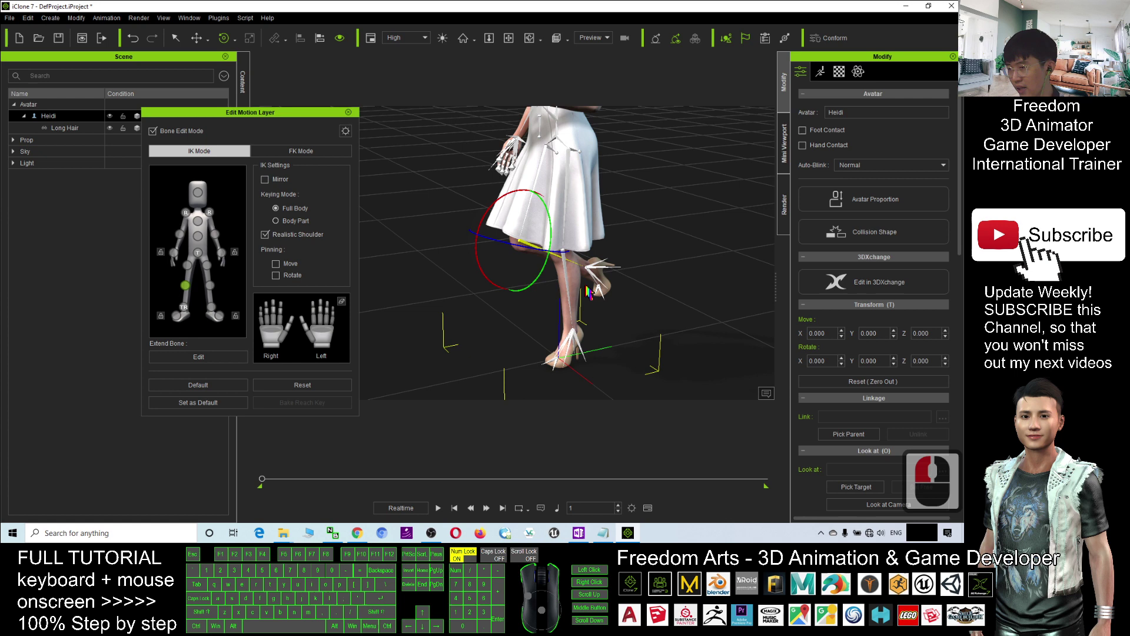
Step: Frame the torso, select the torso bone and rotate it to tilt the body
{"action": "middle_click_drag", "start_coordinate": [578, 288], "coordinate": [677, 324]}
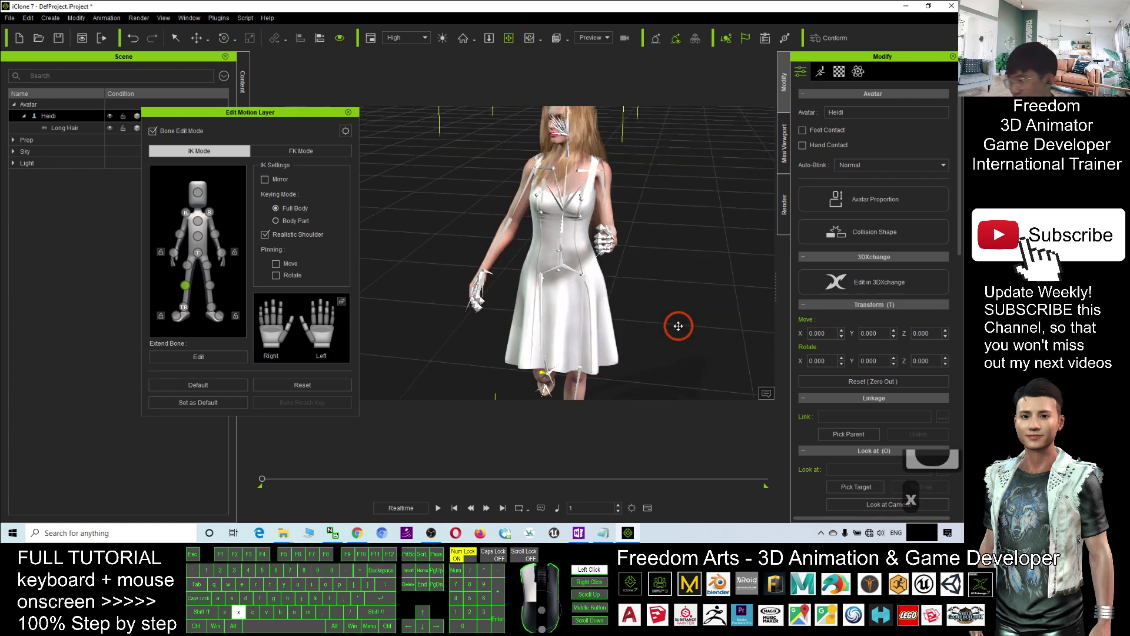
{"action": "scroll", "coordinate": [659, 254], "scroll_direction": "up", "scroll_amount": 5}
{"action": "scroll", "coordinate": [659, 254], "scroll_direction": "down", "scroll_amount": 4}
{"action": "right_click_drag", "start_coordinate": [560, 280], "coordinate": [557, 241]}
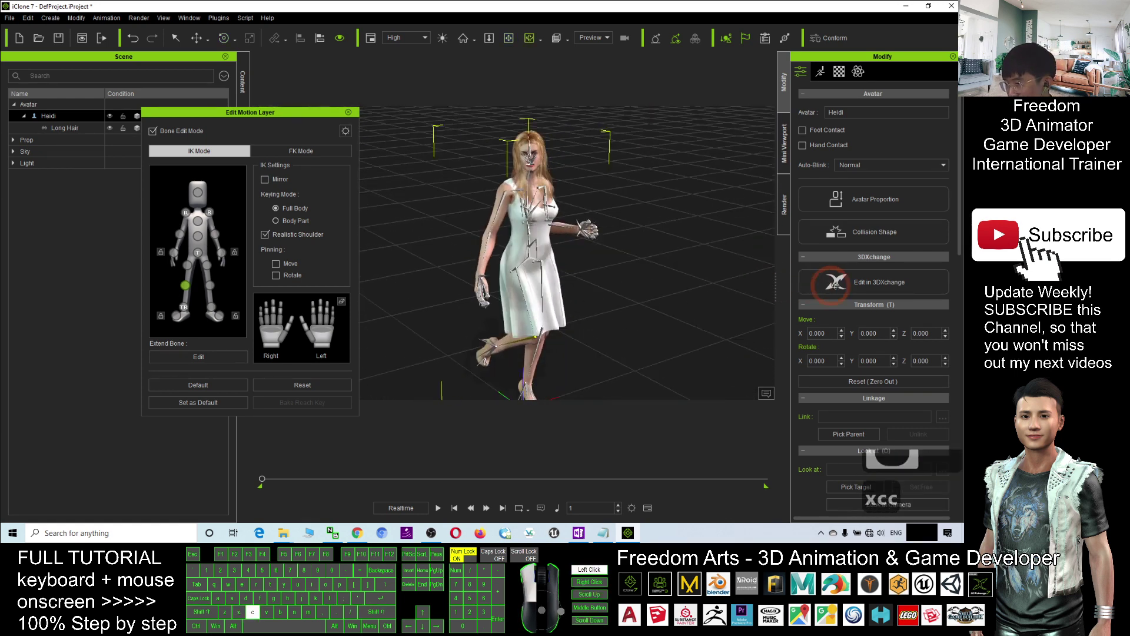
{"action": "scroll", "coordinate": [558, 241], "scroll_direction": "up", "scroll_amount": 1}
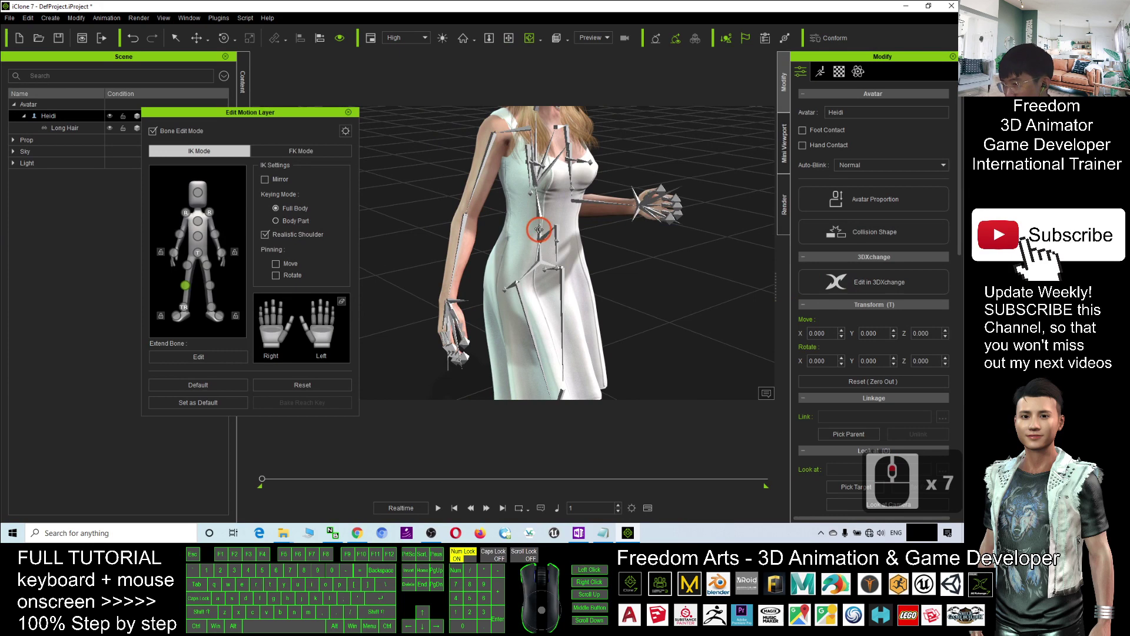
{"action": "double_click", "coordinate": [547, 238]}
{"action": "left_click", "coordinate": [540, 232]}
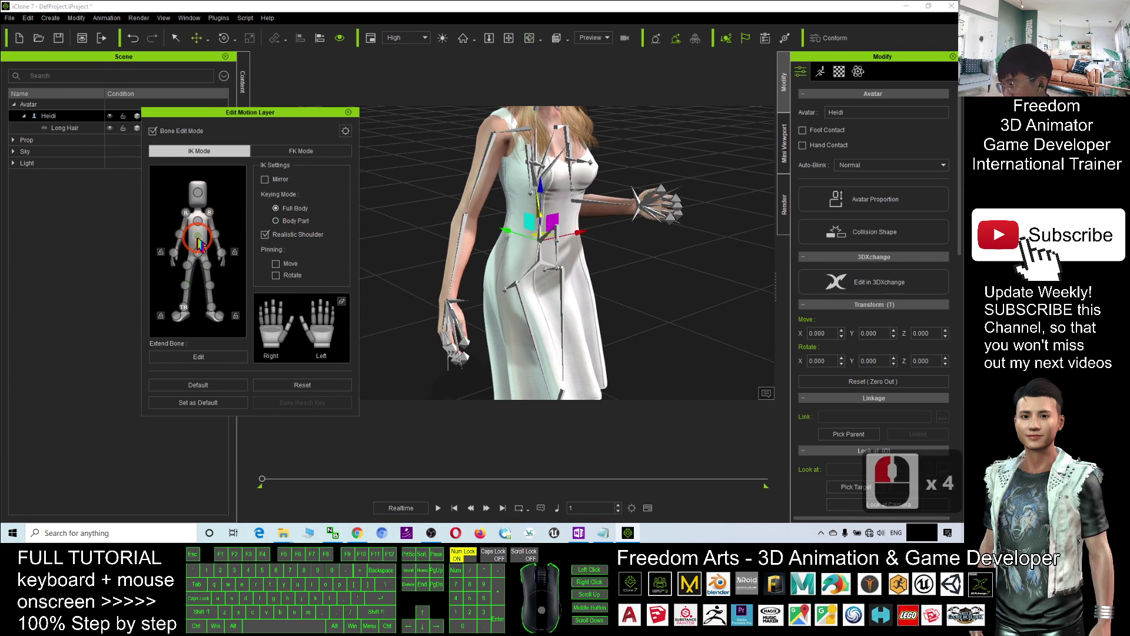
{"action": "key", "text": "e"}
{"action": "key", "text": "e"}
{"action": "key", "text": "e"}
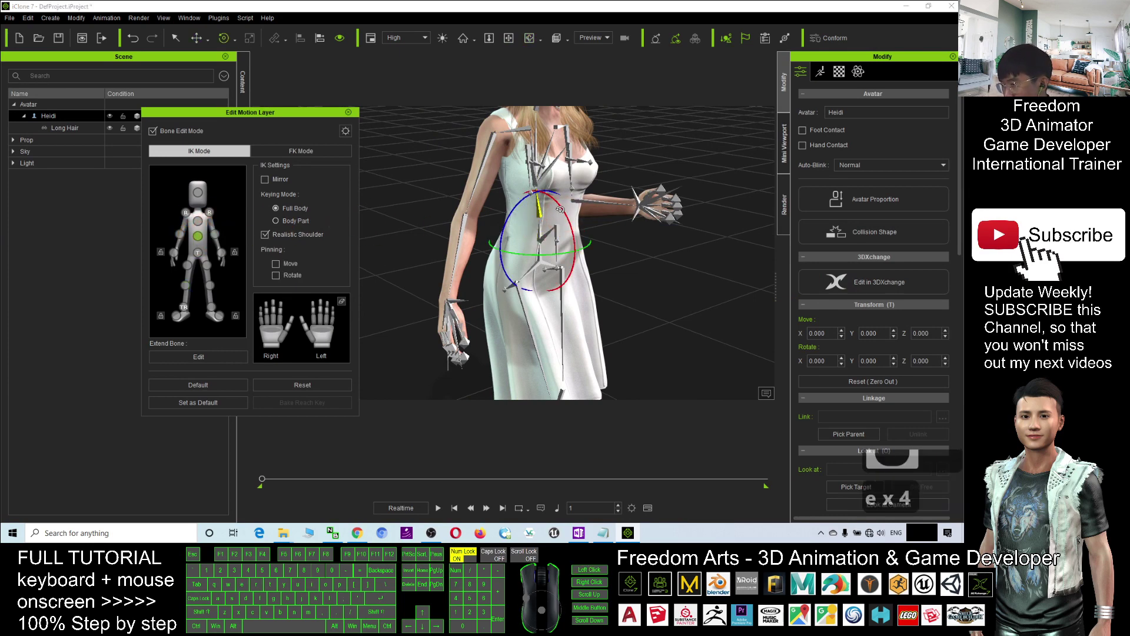
{"action": "left_click_drag", "start_coordinate": [566, 214], "coordinate": [565, 208]}
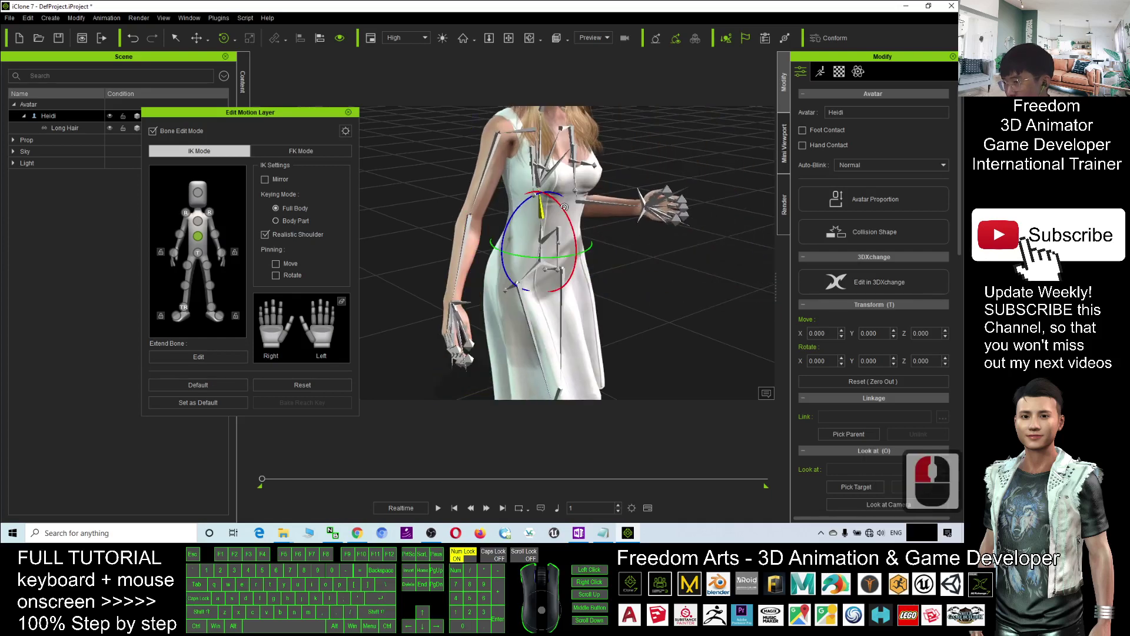
{"action": "scroll", "coordinate": [570, 221], "scroll_direction": "down", "scroll_amount": 4}
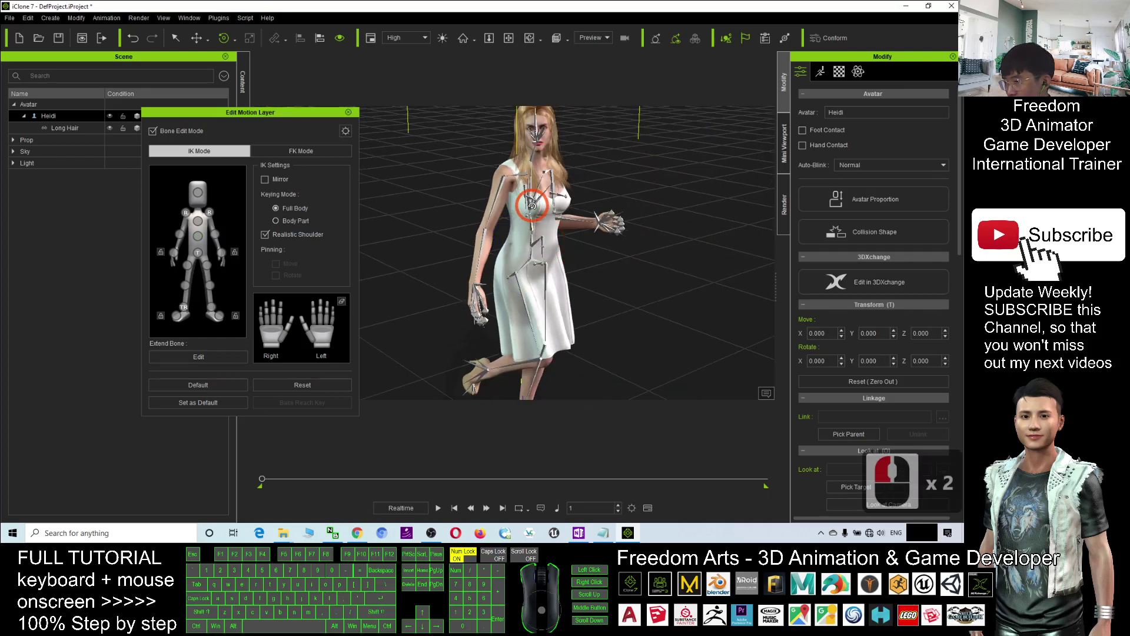
Step: Select the chest bone and bend the upper body forward and sideways
{"action": "left_click", "coordinate": [164, 215]}
{"action": "left_click", "coordinate": [201, 224]}
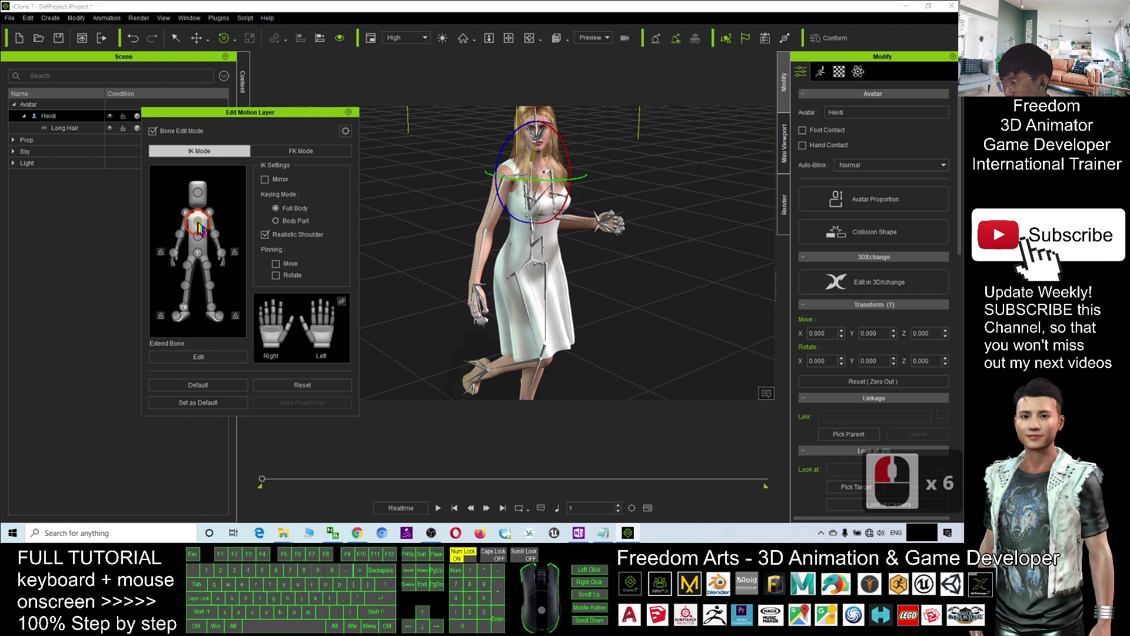
{"action": "mouse_move", "coordinate": [564, 148]}
{"action": "left_mouse_down"}
{"action": "mouse_move", "coordinate": [578, 174]}
{"action": "mouse_move", "coordinate": [571, 137]}
{"action": "left_mouse_up"}
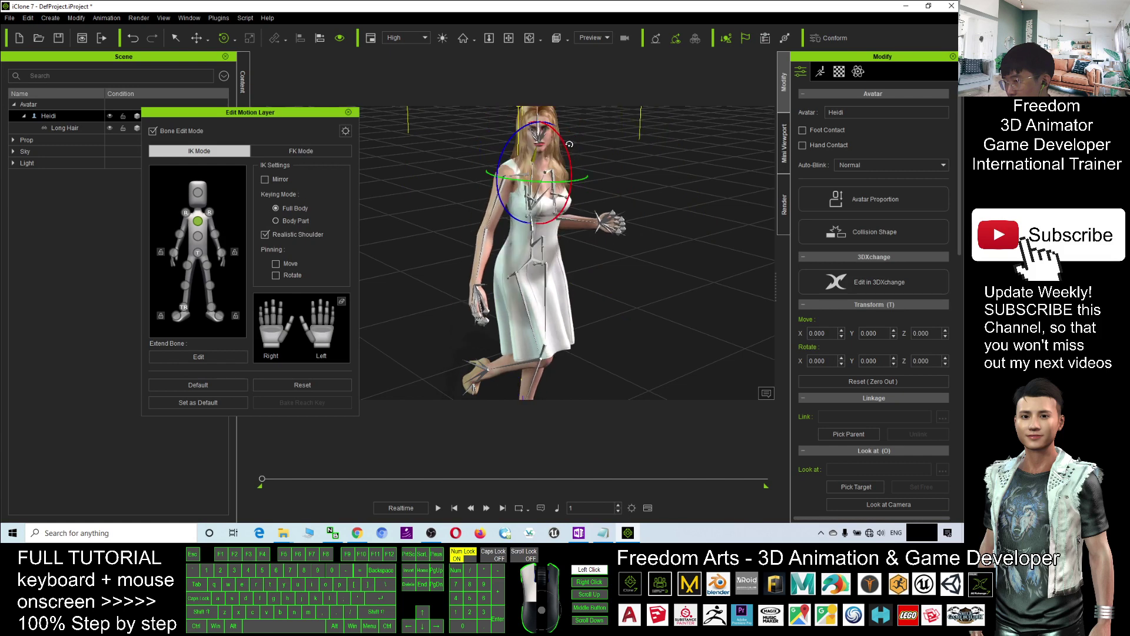
Step: From a side view, rotate Heidi's other thigh to raise that leg with the knee bent
{"action": "right_click_drag", "start_coordinate": [521, 238], "coordinate": [345, 217]}
{"action": "scroll", "coordinate": [518, 232], "scroll_direction": "up", "scroll_amount": 5}
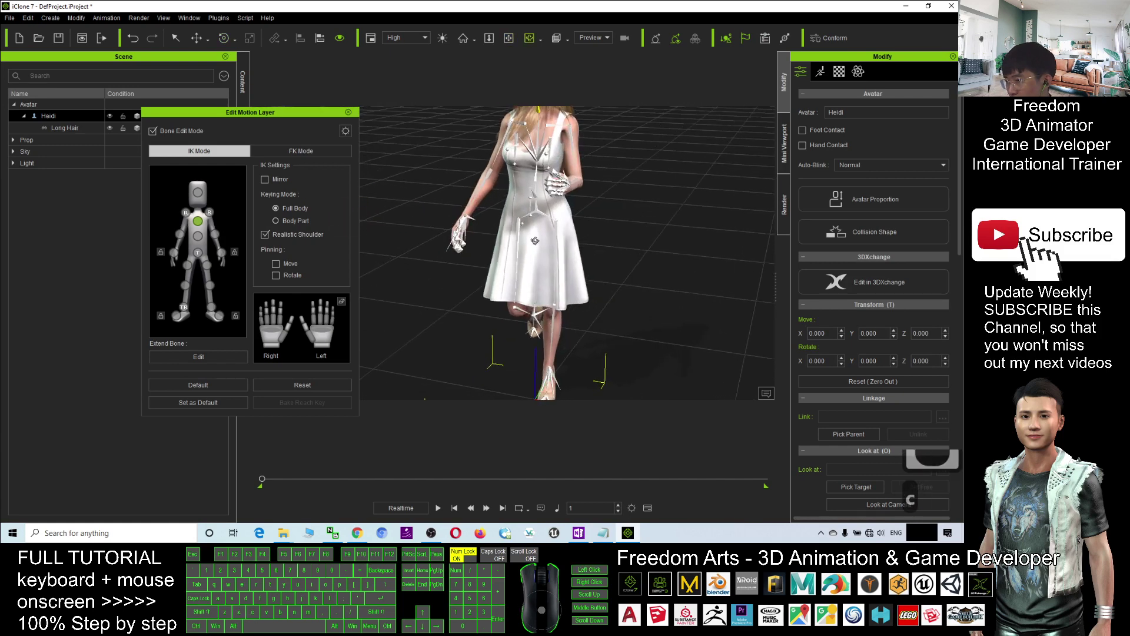
{"action": "key", "text": "e"}
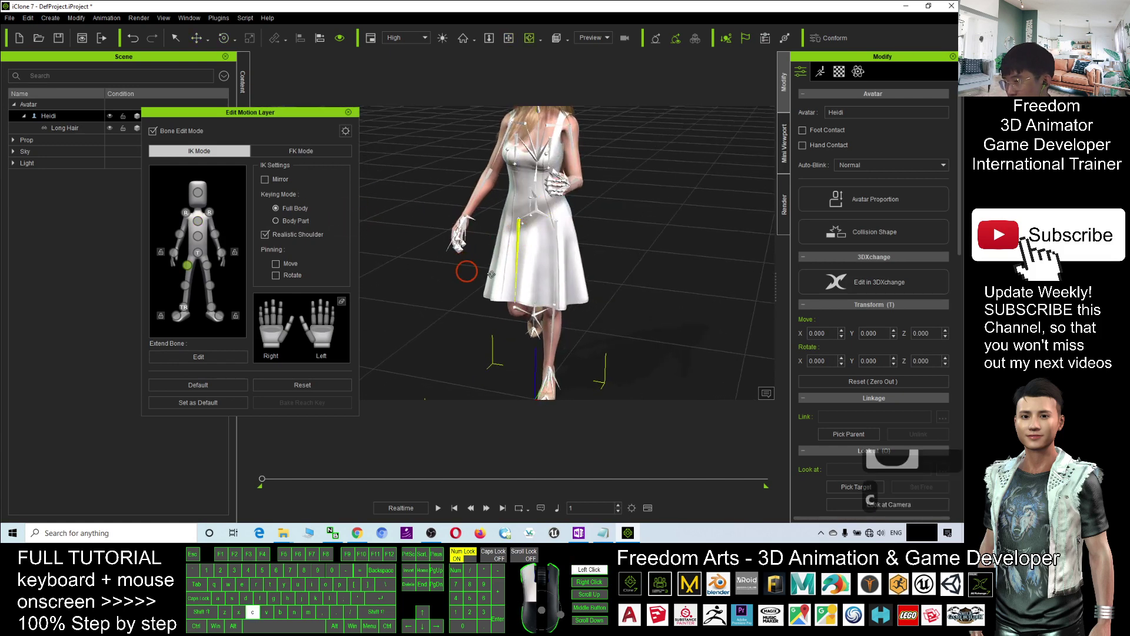
{"action": "right_click_drag", "start_coordinate": [461, 265], "coordinate": [607, 271]}
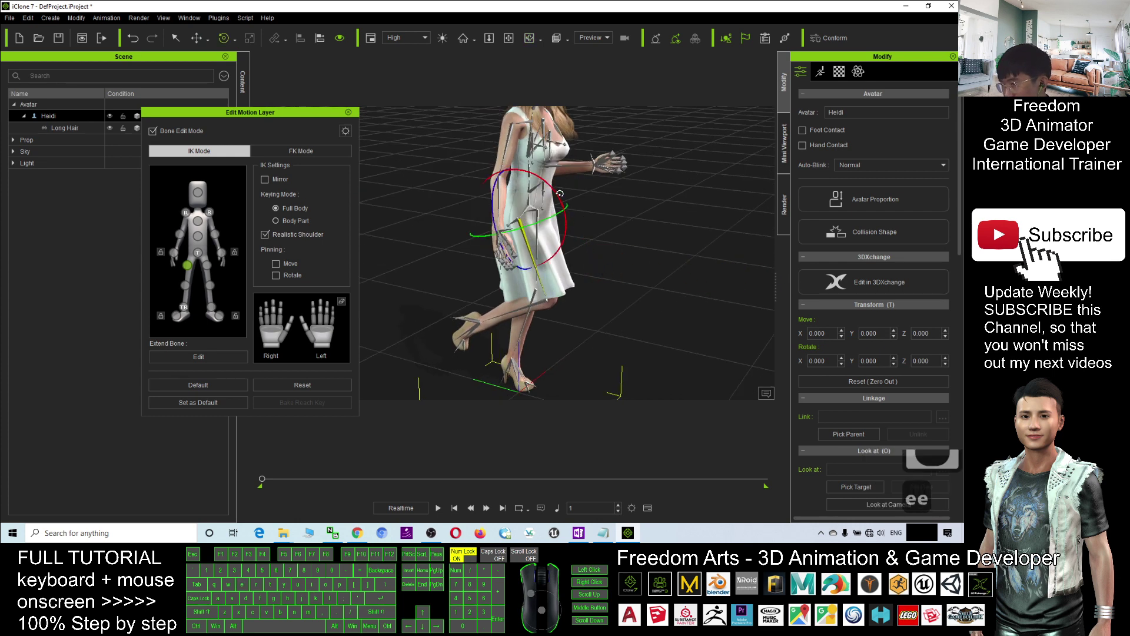
{"action": "double_click", "coordinate": [515, 233]}
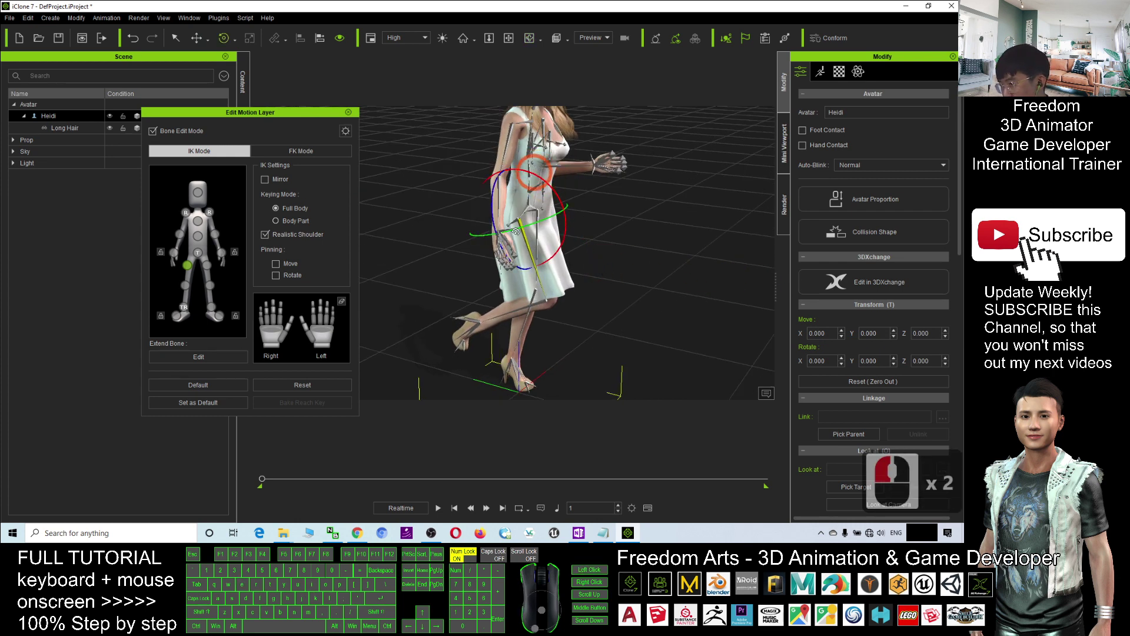
{"action": "left_click", "coordinate": [548, 185]}
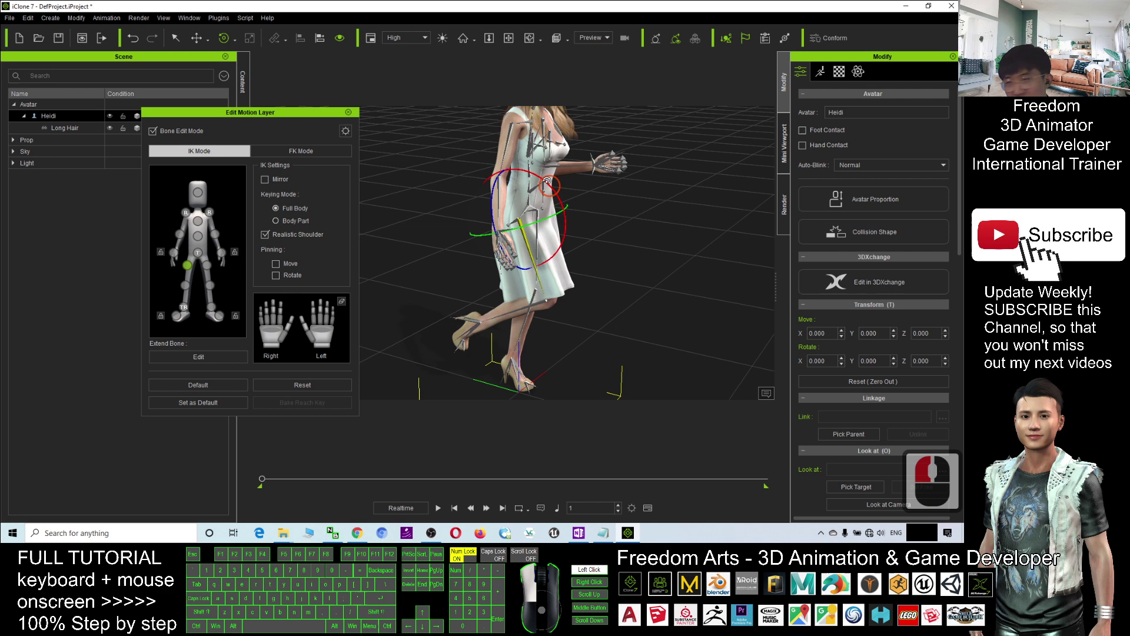
{"action": "left_click", "coordinate": [167, 318]}
{"action": "left_click", "coordinate": [496, 231]}
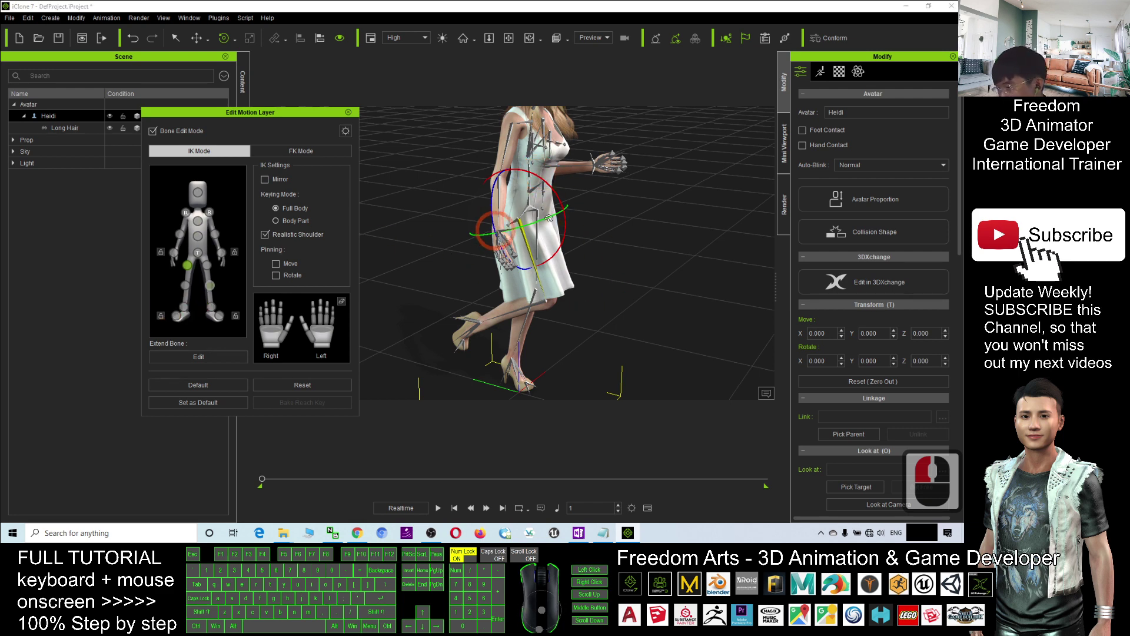
{"action": "left_click_drag", "start_coordinate": [557, 192], "coordinate": [541, 170]}
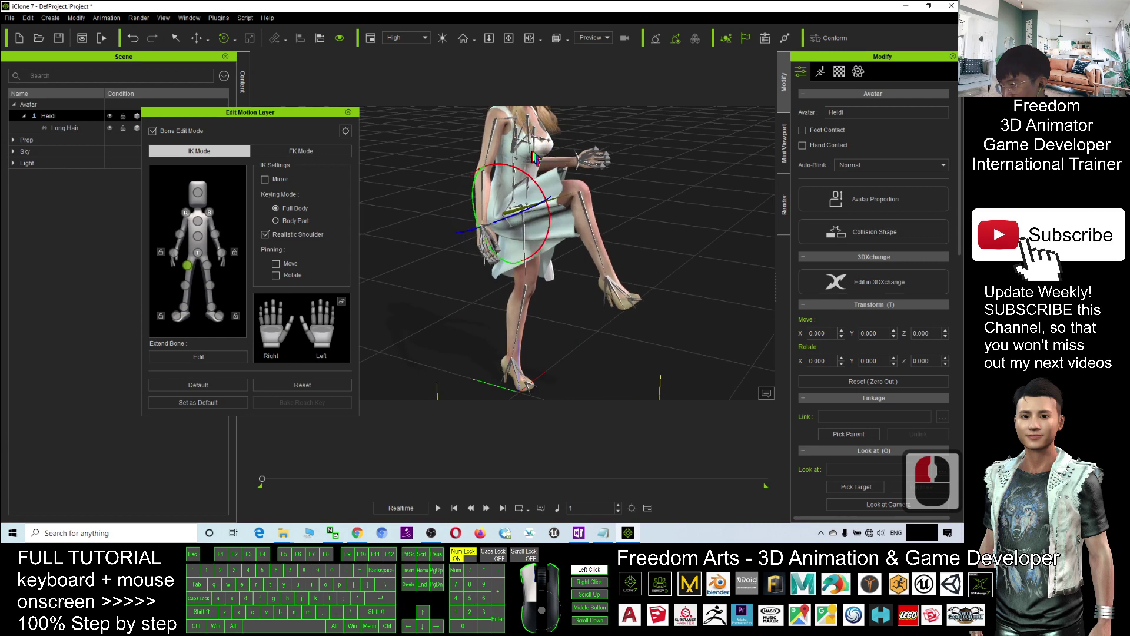
{"action": "mouse_move", "coordinate": [540, 167]}
{"action": "left_mouse_down"}
{"action": "mouse_move", "coordinate": [509, 299]}
{"action": "mouse_move", "coordinate": [565, 294]}
{"action": "left_mouse_up"}
{"action": "scroll", "coordinate": [509, 299], "scroll_direction": "down", "scroll_amount": 7}
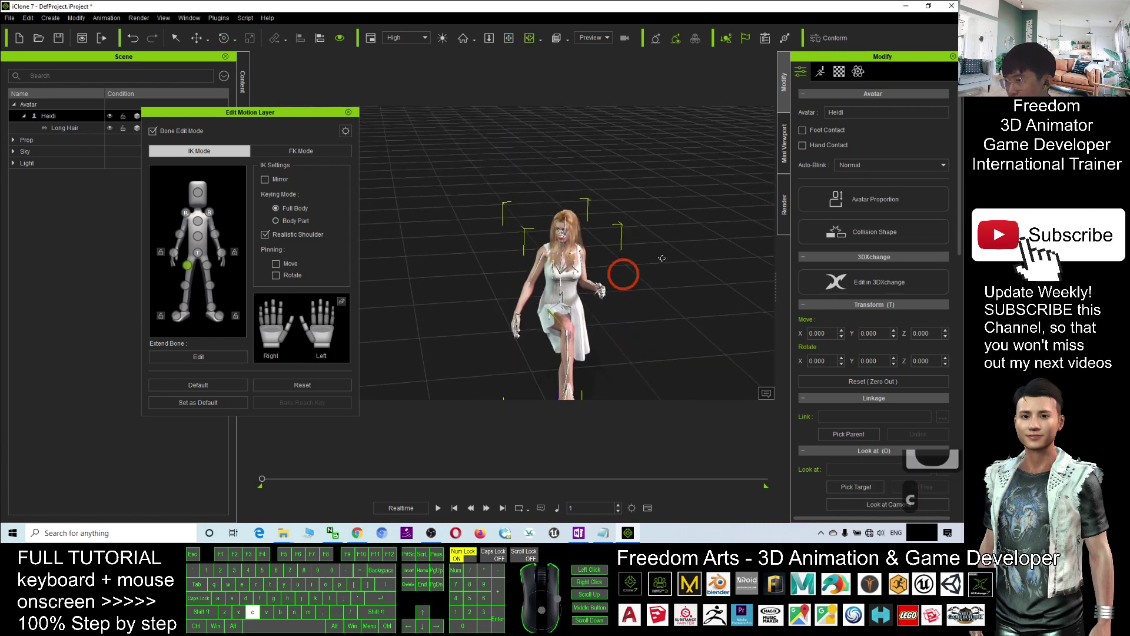
Step: Close the Edit Motion Layer panel and orbit to view Heidi's finished pose from several angles
{"action": "left_click", "coordinate": [348, 111]}
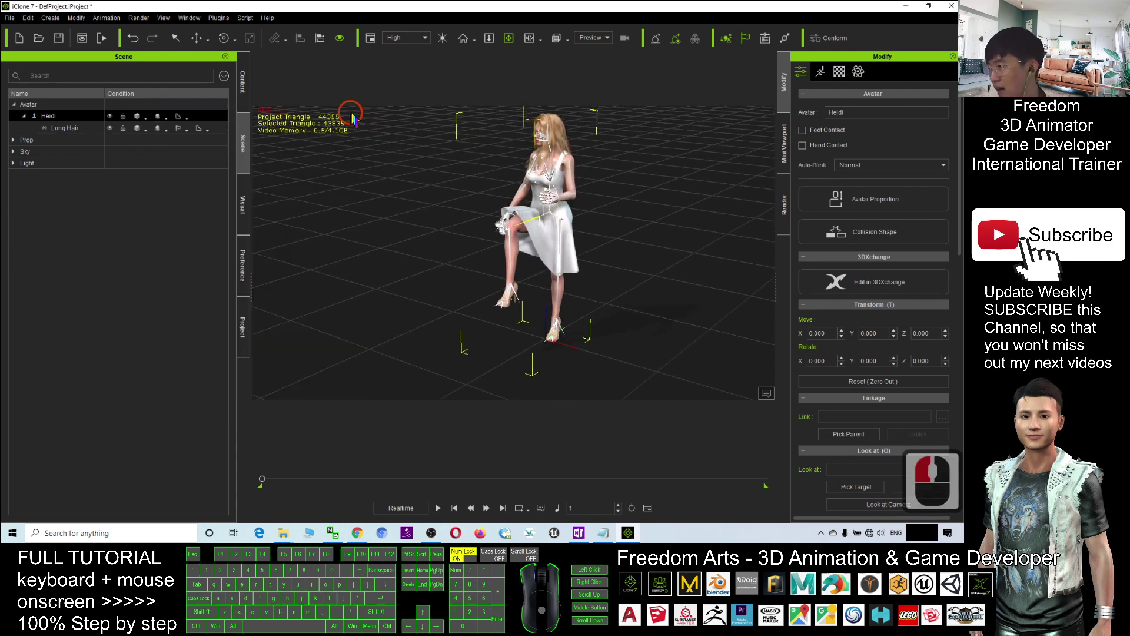
{"action": "scroll", "coordinate": [537, 200], "scroll_direction": "up", "scroll_amount": 2}
{"action": "scroll", "coordinate": [536, 199], "scroll_direction": "up", "scroll_amount": 3}
{"action": "scroll", "coordinate": [565, 221], "scroll_direction": "down", "scroll_amount": 4}
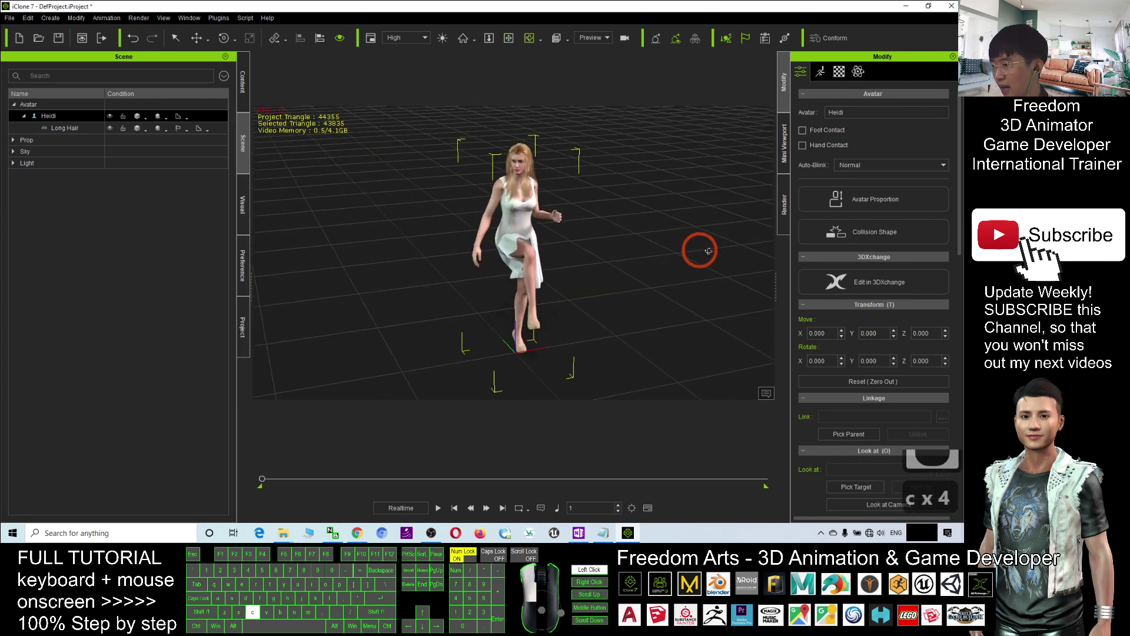
{"action": "key", "text": "x"}
{"action": "scroll", "coordinate": [598, 235], "scroll_direction": "up", "scroll_amount": 1}
{"action": "scroll", "coordinate": [566, 241], "scroll_direction": "up", "scroll_amount": 1}
{"action": "scroll", "coordinate": [526, 245], "scroll_direction": "up", "scroll_amount": 2}
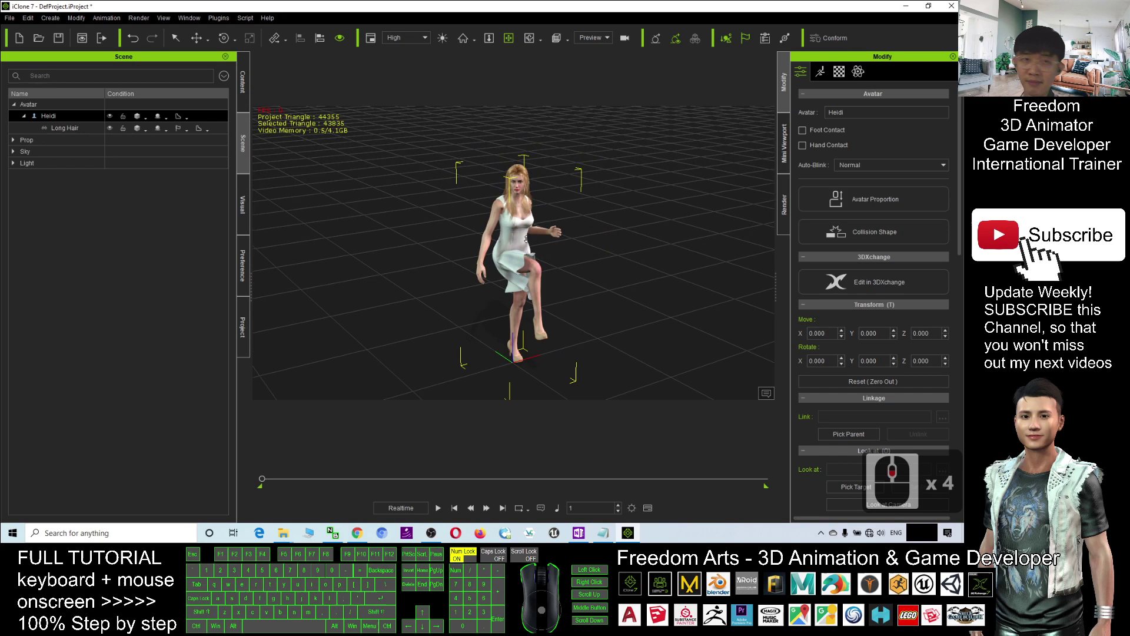
{"action": "scroll", "coordinate": [526, 244], "scroll_direction": "up", "scroll_amount": 2}
{"action": "scroll", "coordinate": [526, 244], "scroll_direction": "up", "scroll_amount": 2}
{"action": "right_click_drag", "start_coordinate": [556, 227], "coordinate": [613, 210]}
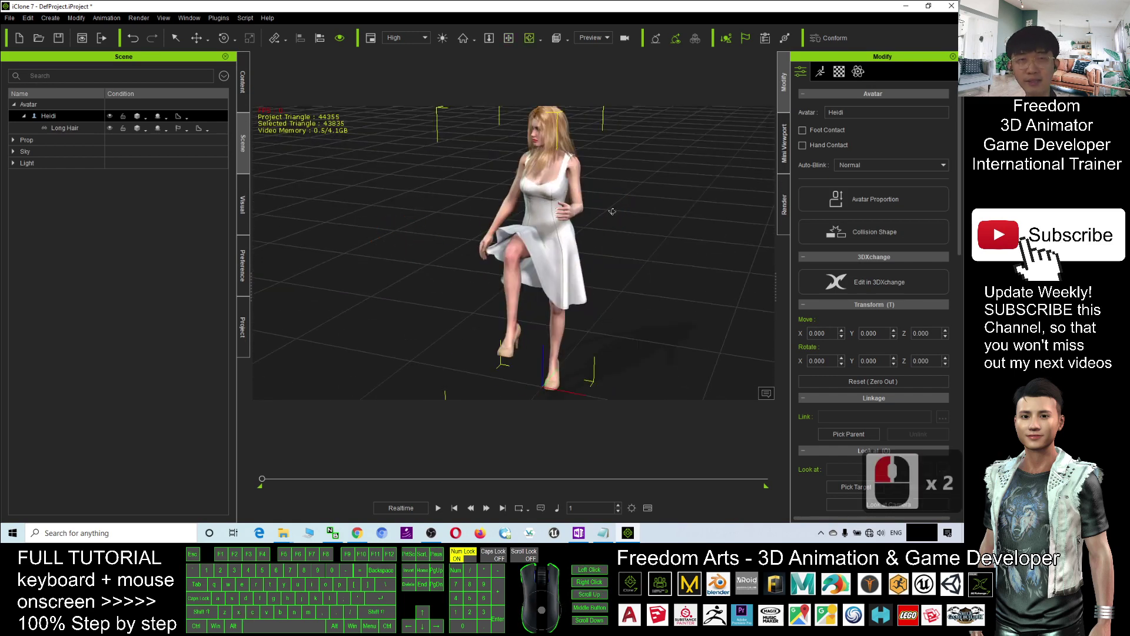
{"action": "right_click_drag", "start_coordinate": [622, 206], "coordinate": [566, 223]}
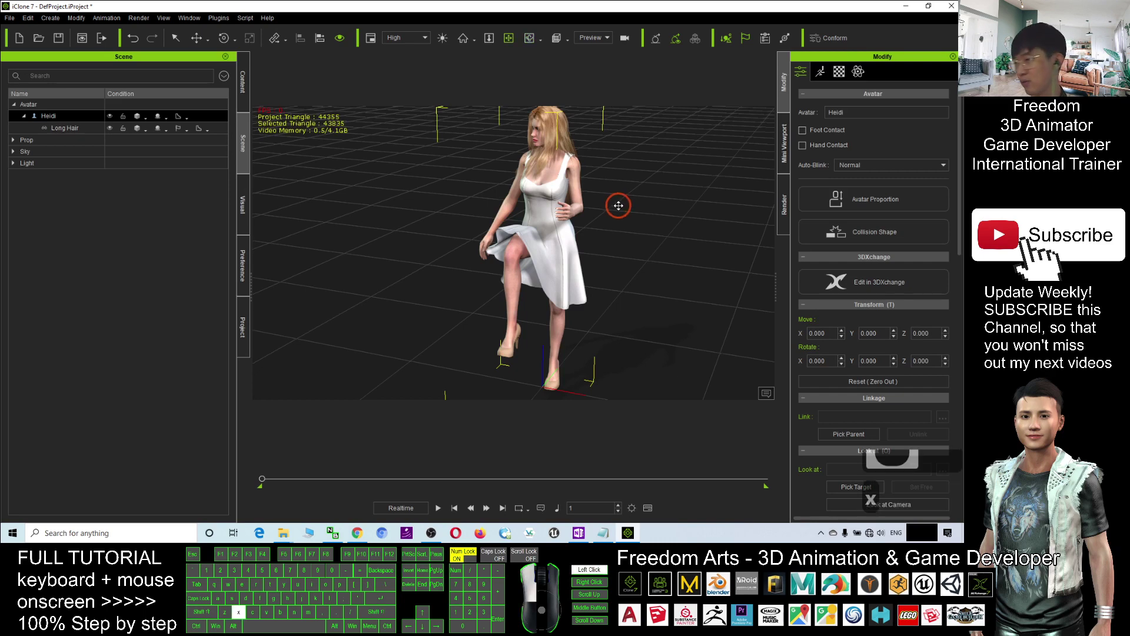
{"action": "left_click", "coordinate": [566, 224]}
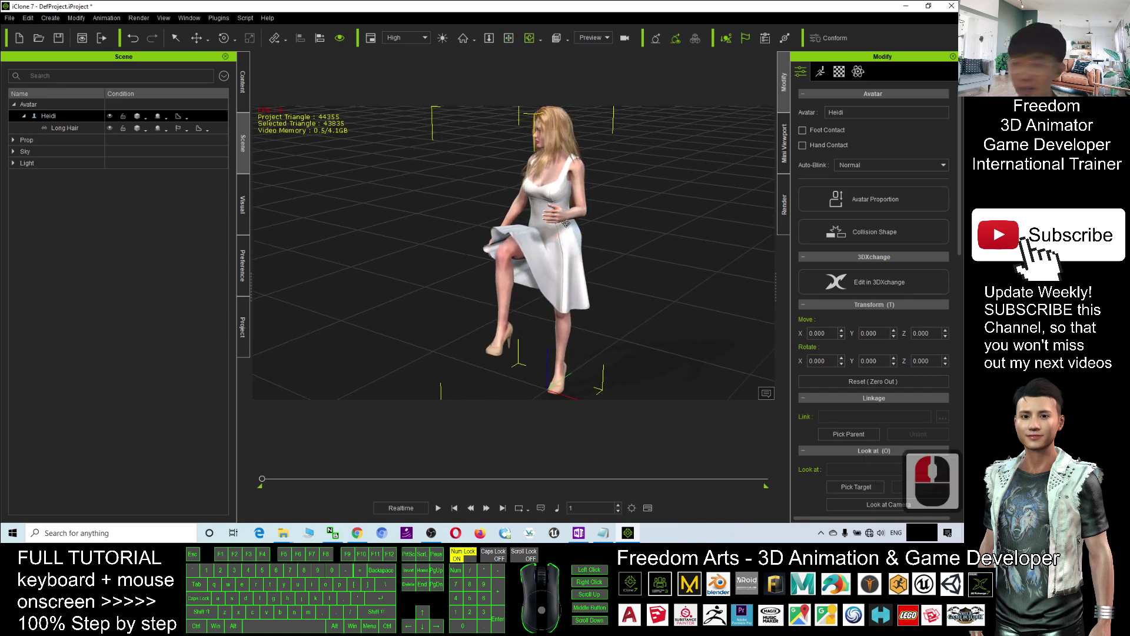